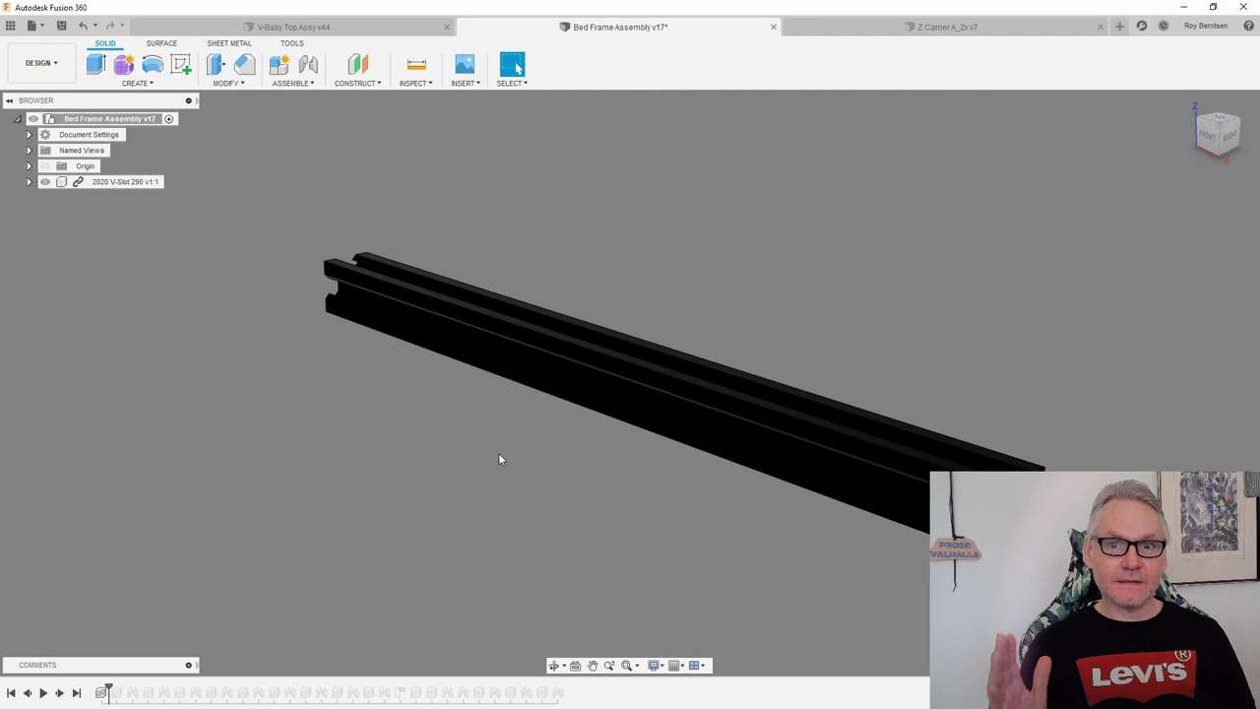
Identify the 2020 V-Slot 290 extrusion in the bed frame, and examine the Z Carrier A_2x assembly from above and below.
left_click(126, 183)
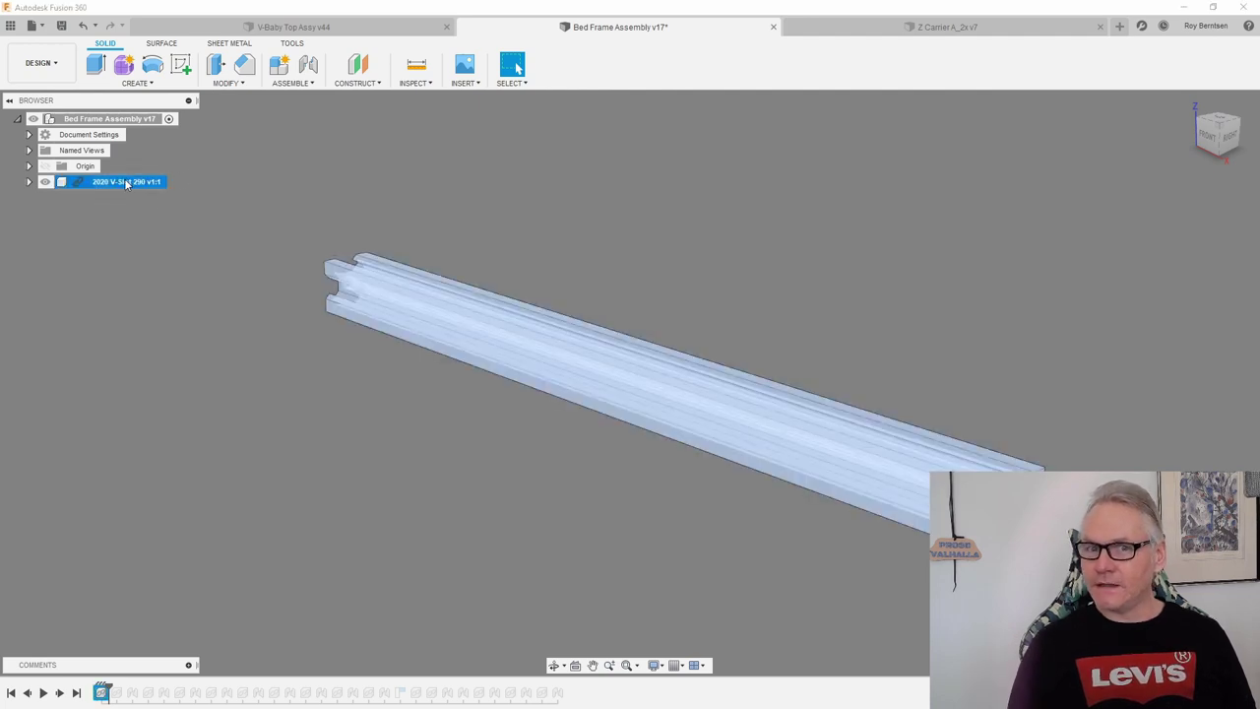
left_click(145, 238)
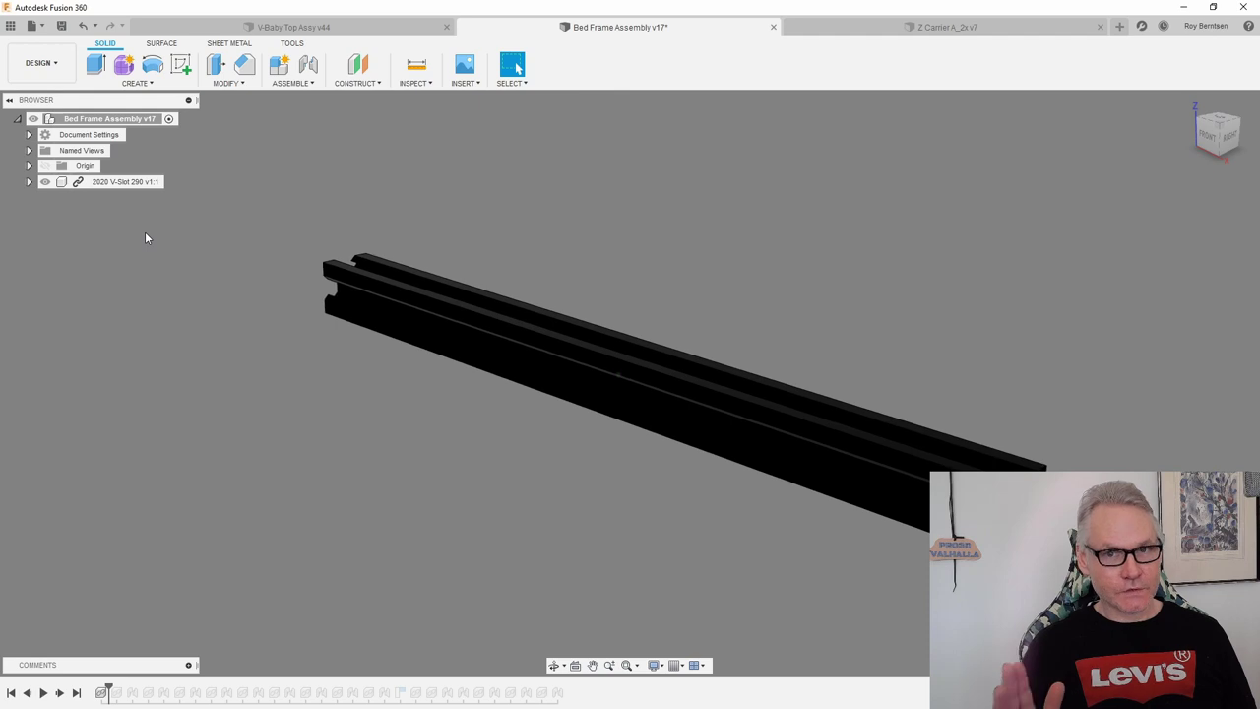
left_click(943, 27)
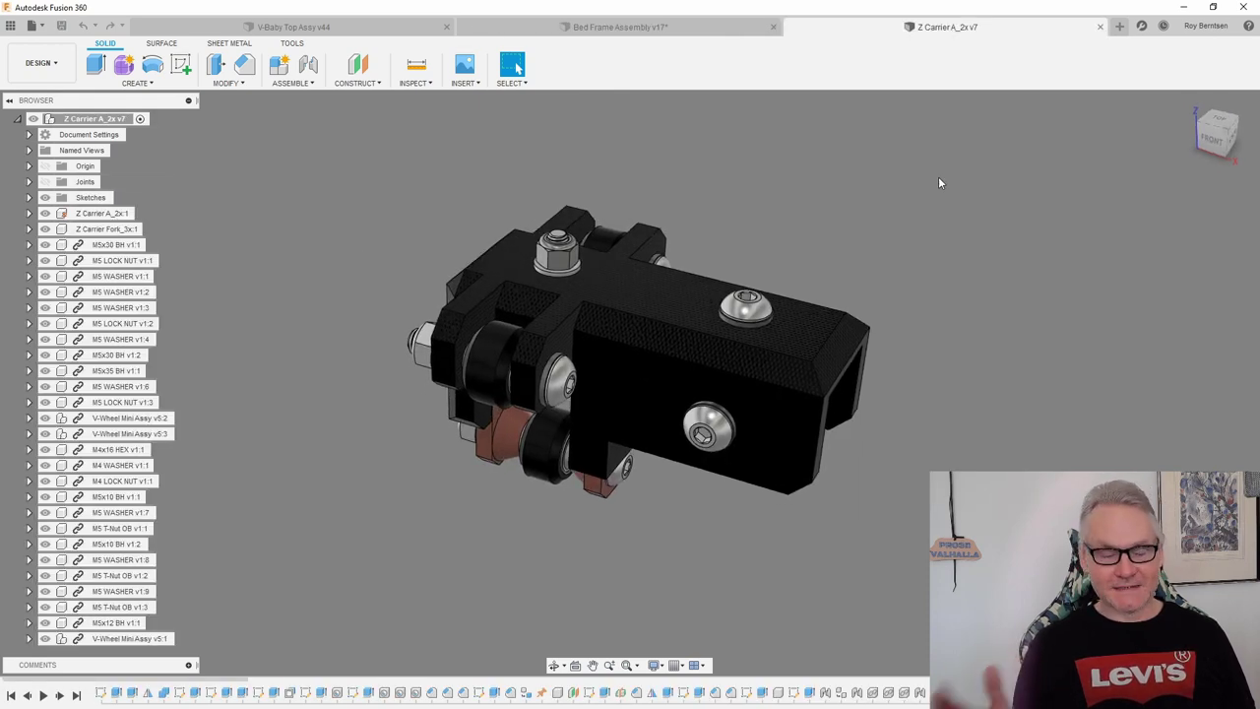
middle_click_drag(853, 207, 859, 206, "shift")
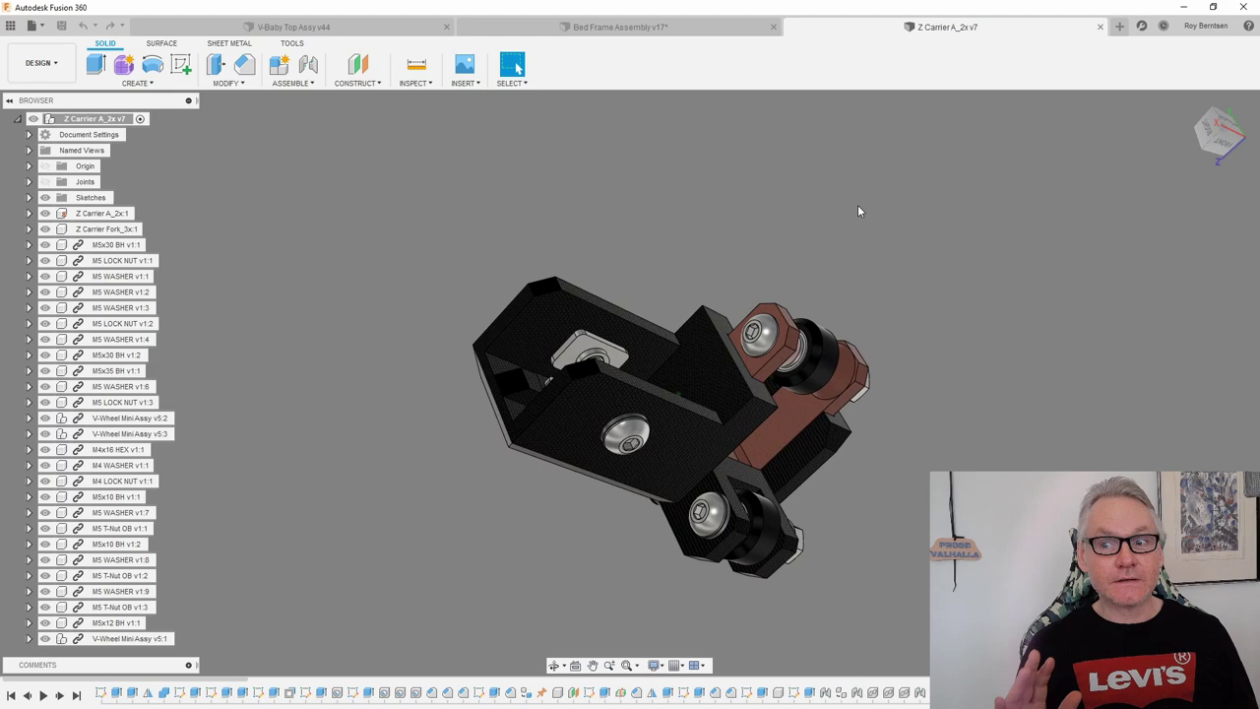
middle_click_drag(857, 211, 858, 210, "shift")
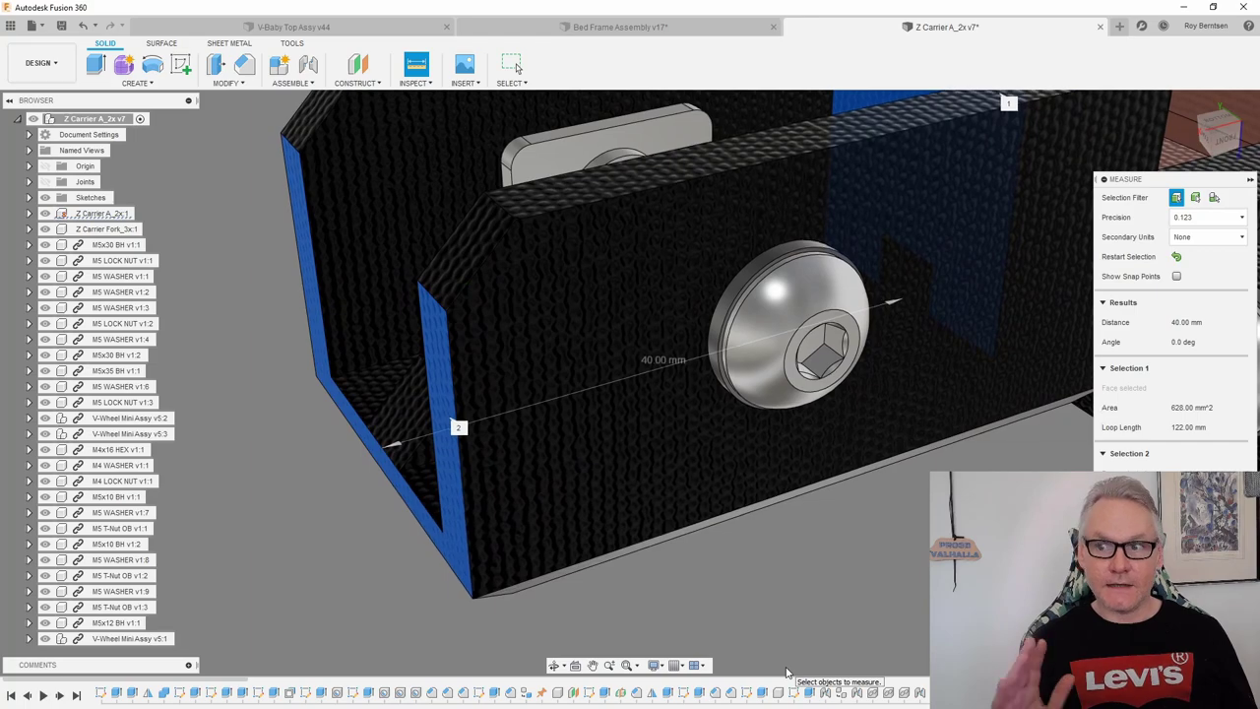
Measure the recessed face in the floor of the Z Carrier A_2x channel, in front of the T-nuts.
middle_click_drag(786, 673, 870, 637, "shift")
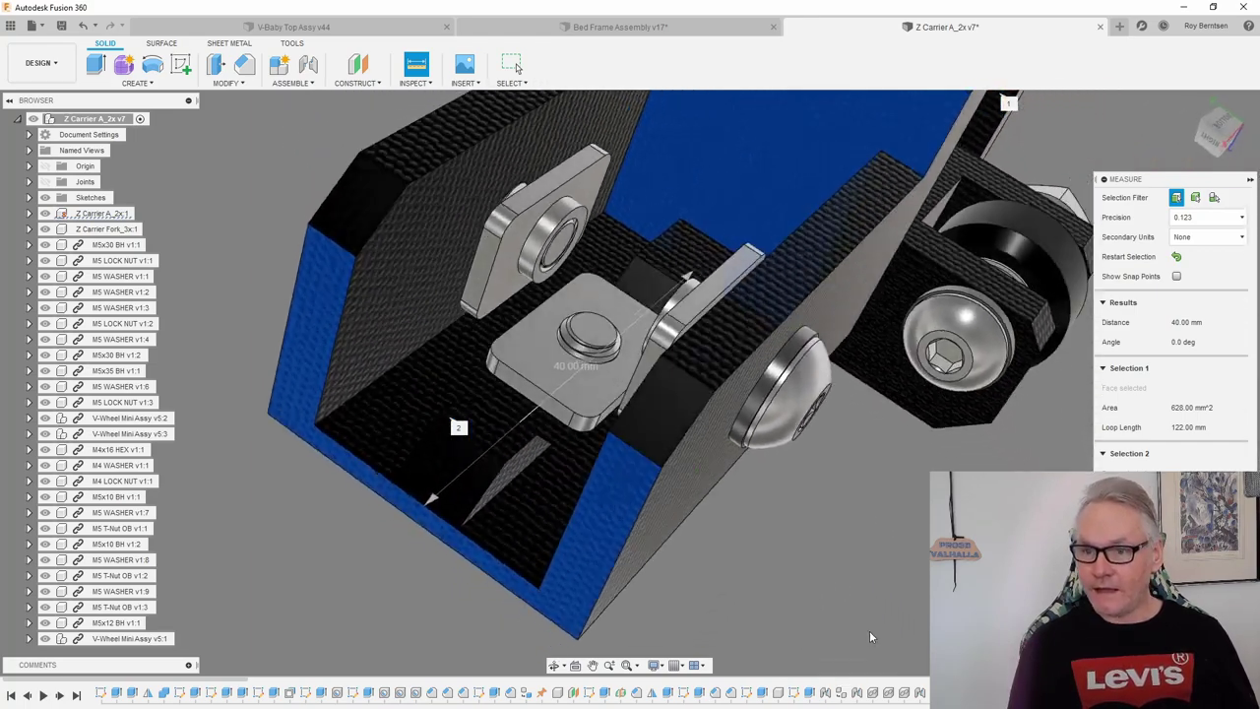
left_click(870, 637)
left_click(525, 521)
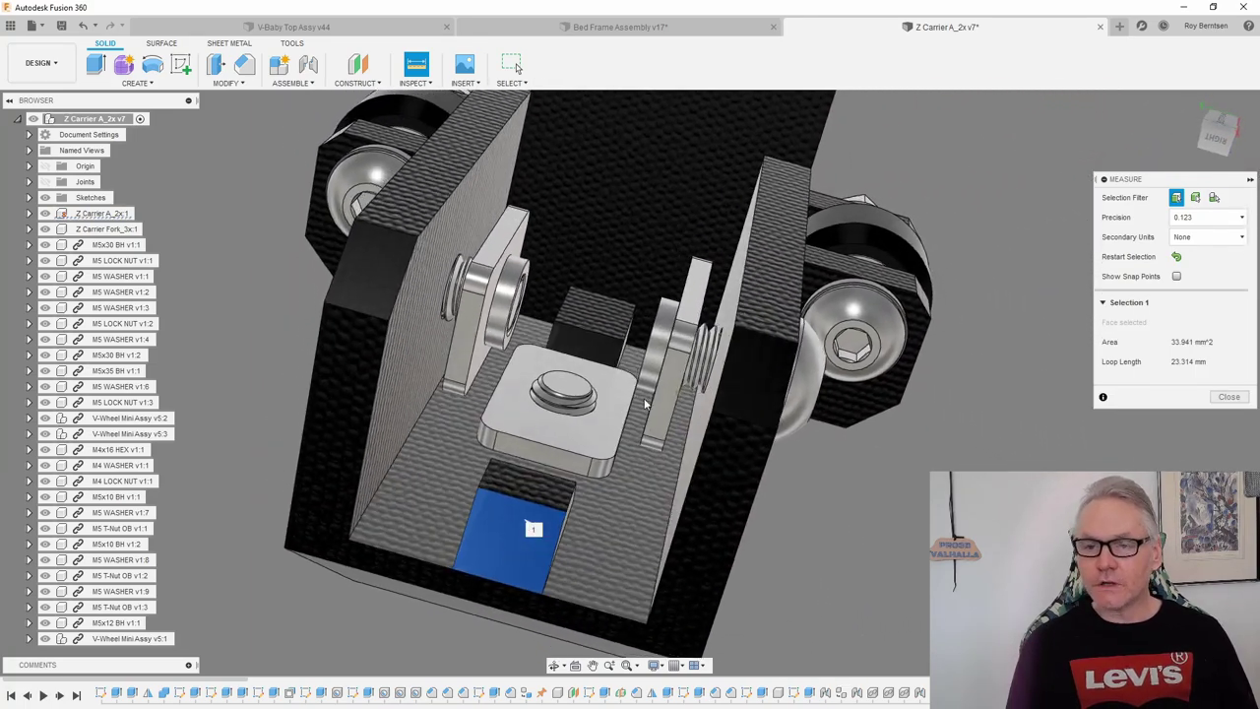
left_click(601, 336)
left_click(795, 545)
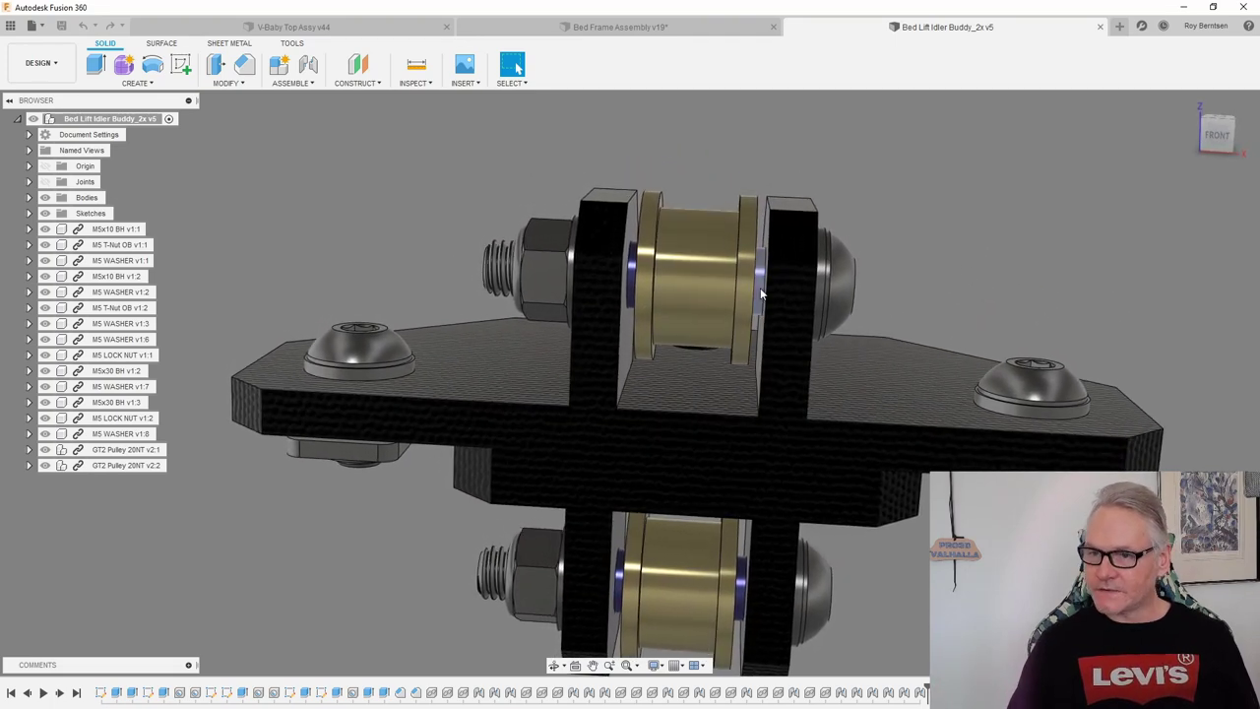
Examine the washer beside the pulley of the Bed Lift Idler Buddy and the open screw hole in its mounting plate.
left_click(760, 288)
left_click(833, 293)
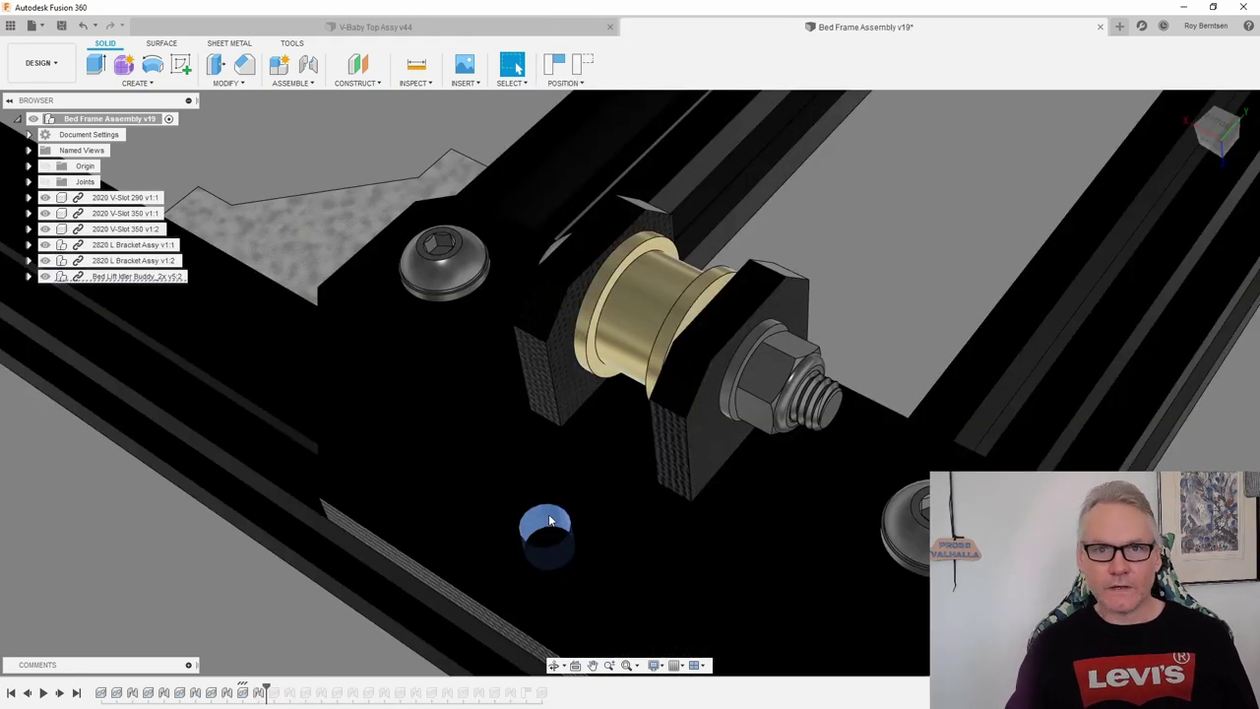
left_click(544, 509)
scroll(313, 445, "down", 4)
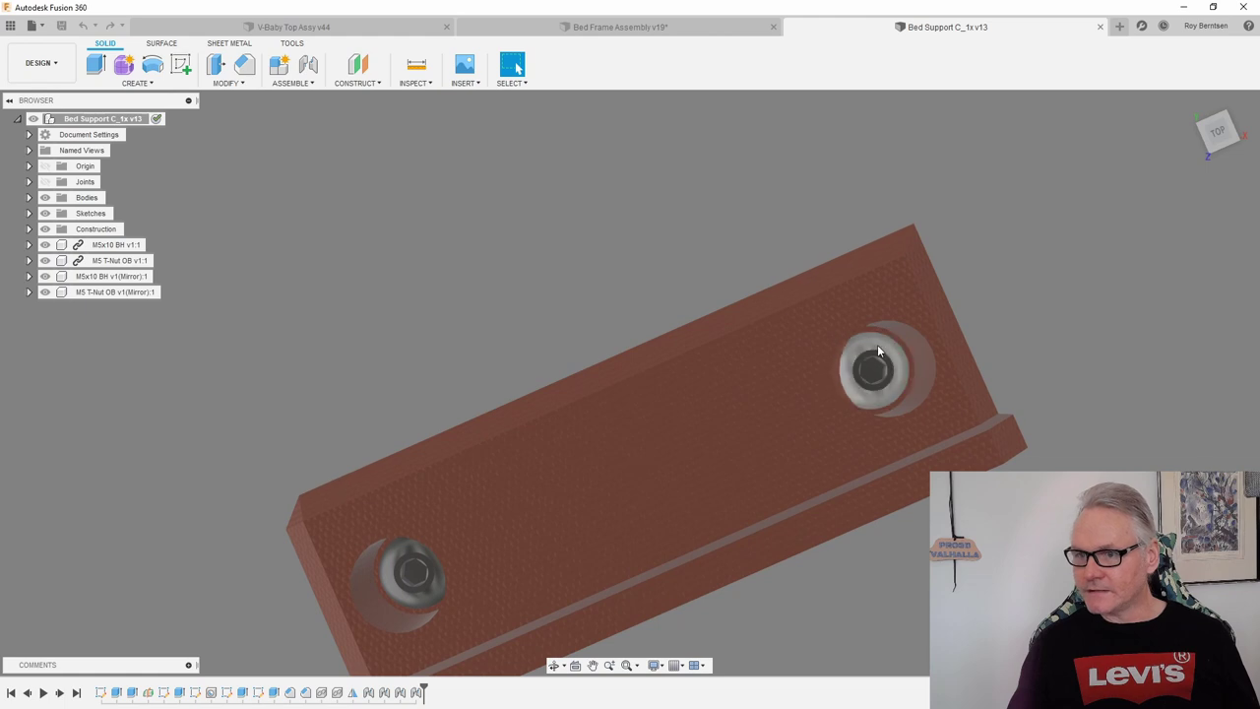
Inspect the screws and T-nuts of Bed Support C_1x and its placement across the two bed frame rails.
left_click(891, 366)
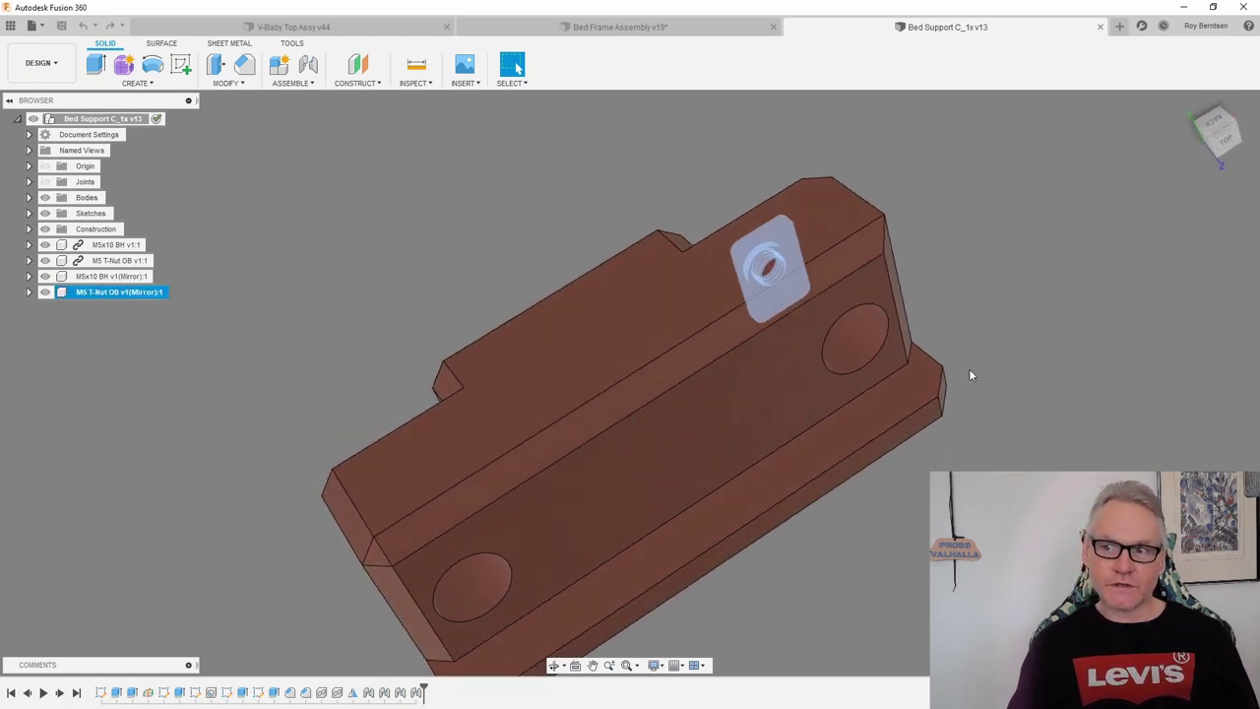
left_click(1032, 311)
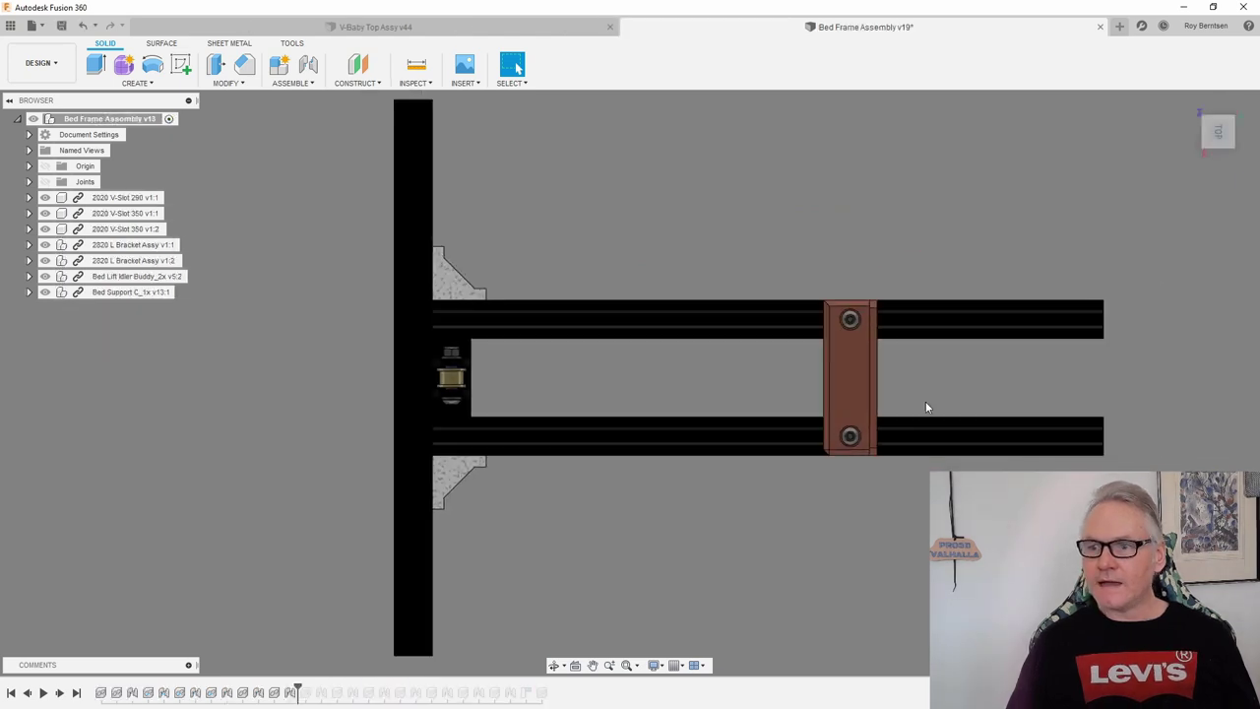
left_click(861, 372)
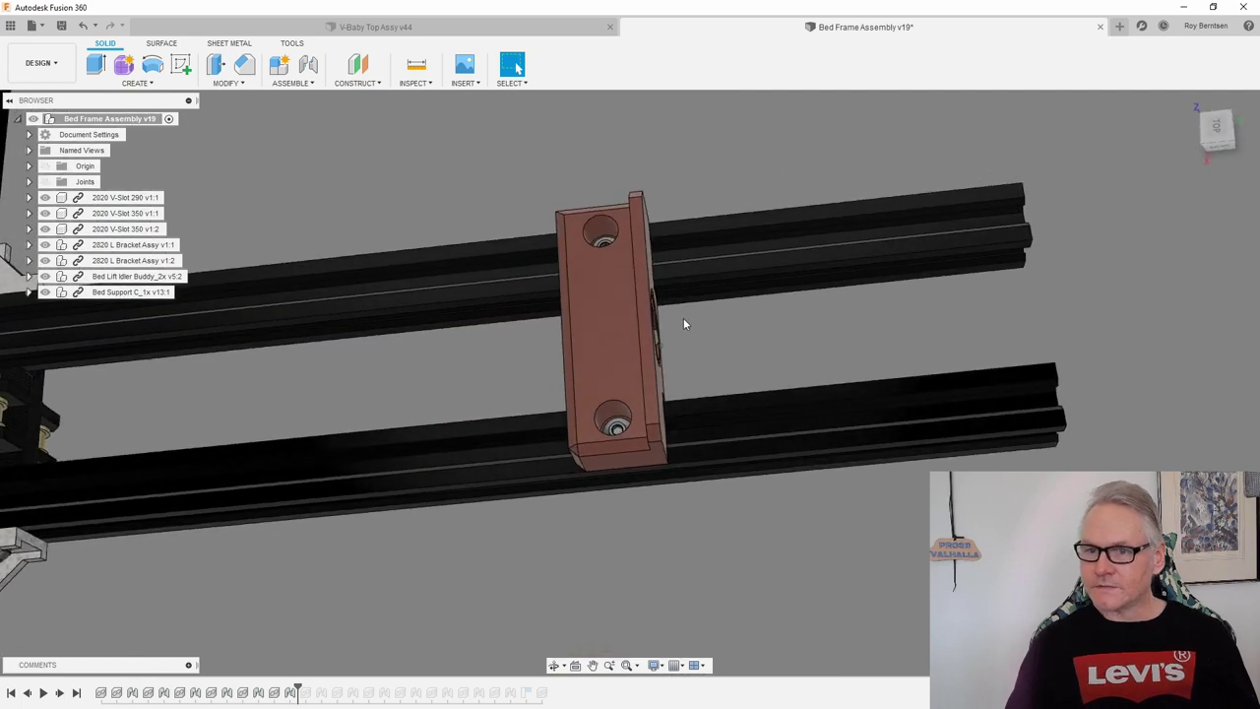
middle_click_drag(684, 324, 746, 290, "shift")
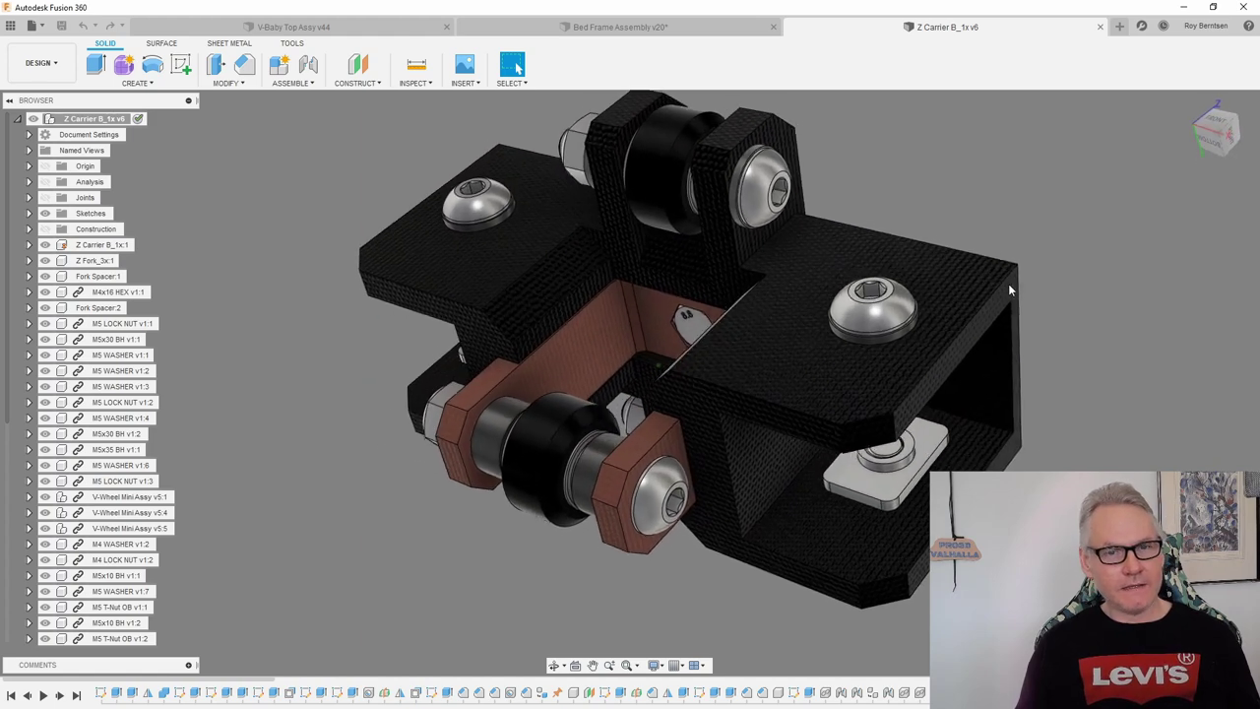
Examine the Z Carrier B_1x assembly and its mounting on the rail ends in the Bed Frame Assembly.
middle_click_drag(1008, 284, 1000, 281, "shift")
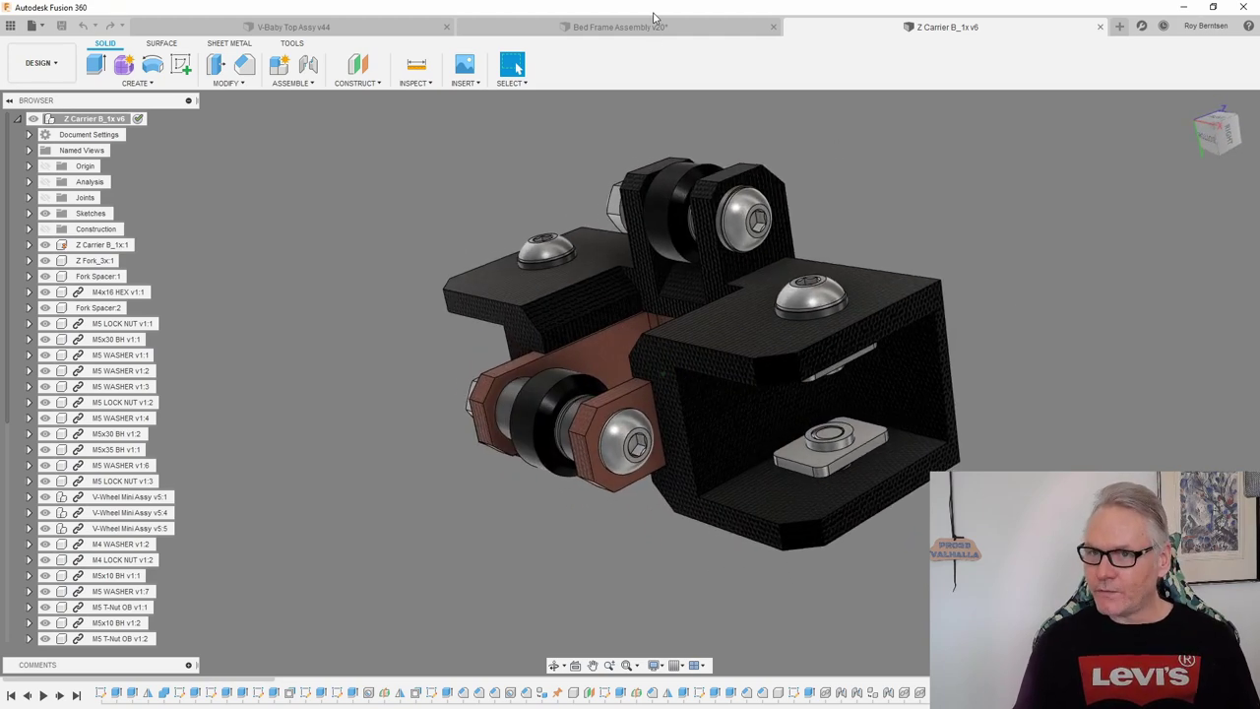
left_click(659, 24)
middle_click_drag(837, 268, 910, 500, "shift")
left_click(726, 521)
key("Escape")
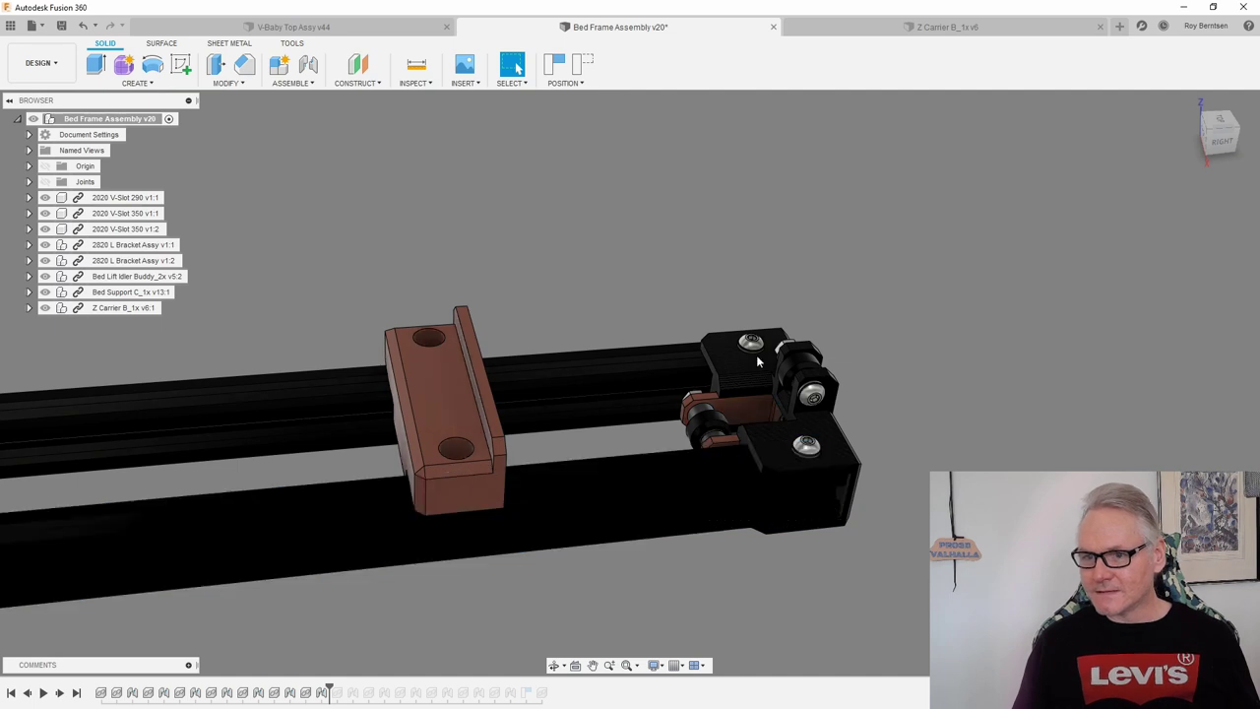
Inspect the two V-Slot 350 rails between Bed Support C and Z Carrier B.
left_click(578, 375)
left_click(630, 425)
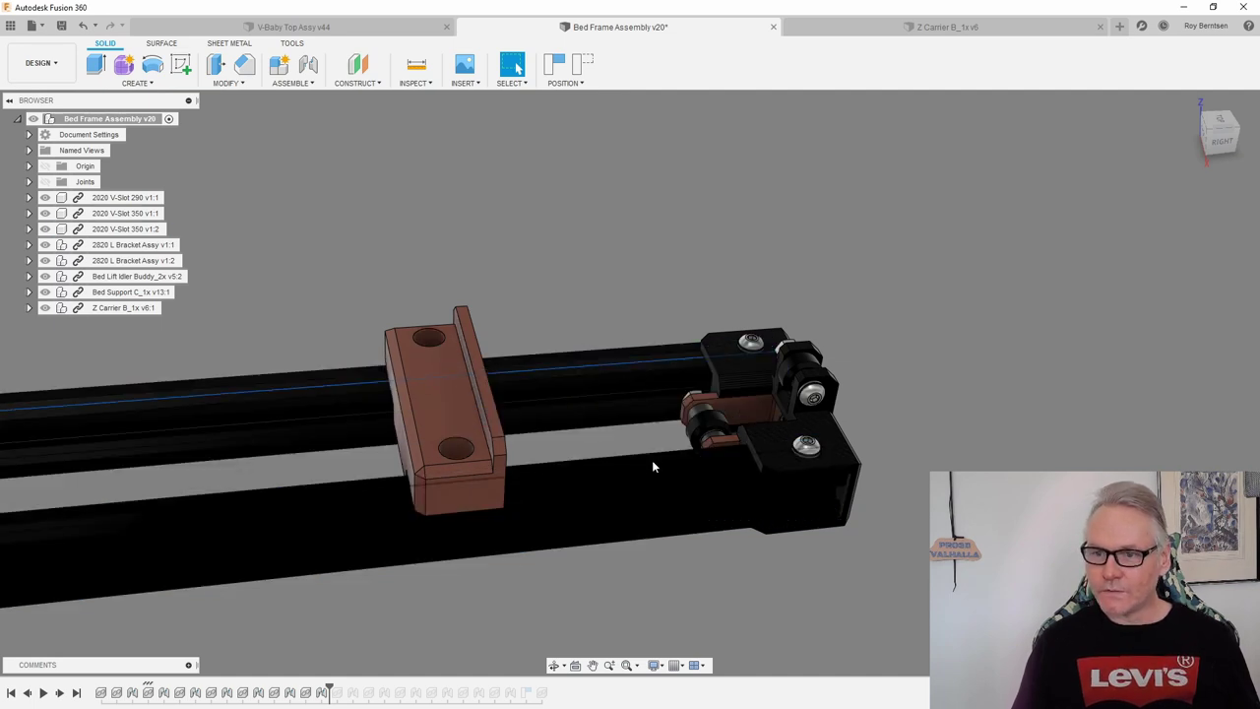
left_click(652, 464)
left_click(951, 431)
middle_click_drag(949, 425, 896, 451, "shift")
scroll(904, 451, "up", 3)
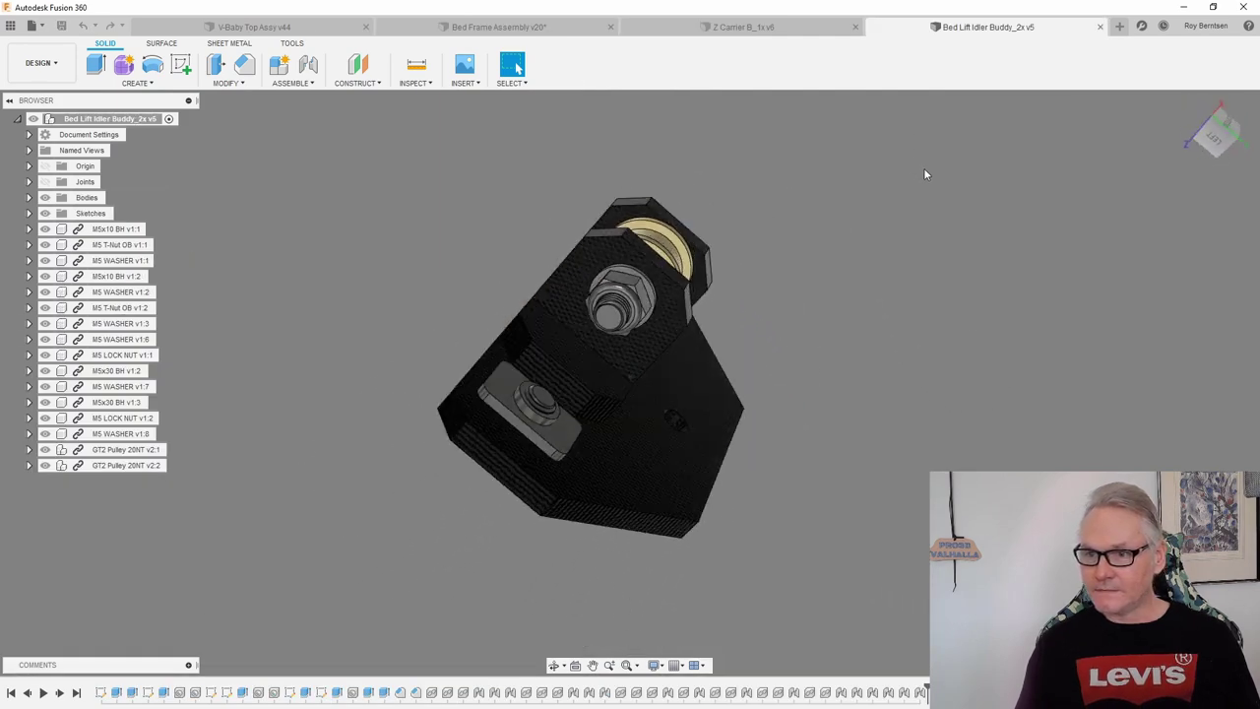
Check the mounting plate and unused screw hole of the second Bed Lift Idler Buddy near Z Carrier B in the Bed Frame Assembly.
left_click(581, 32)
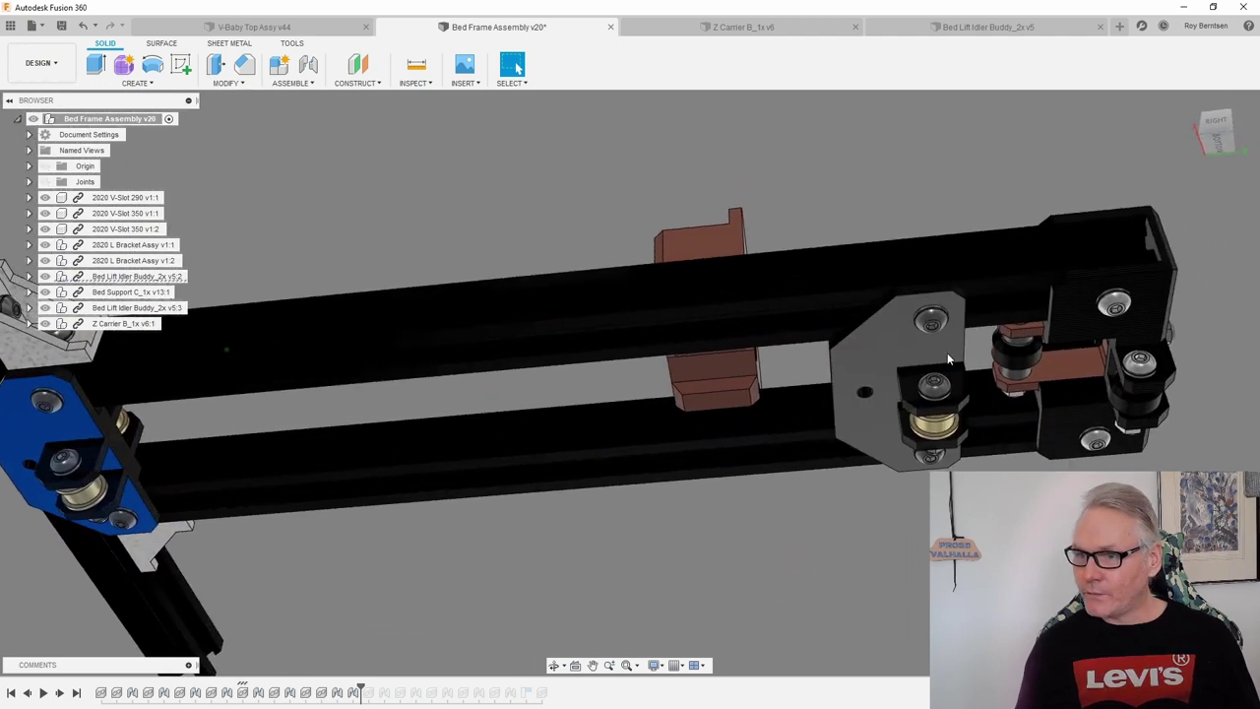
left_click(928, 354)
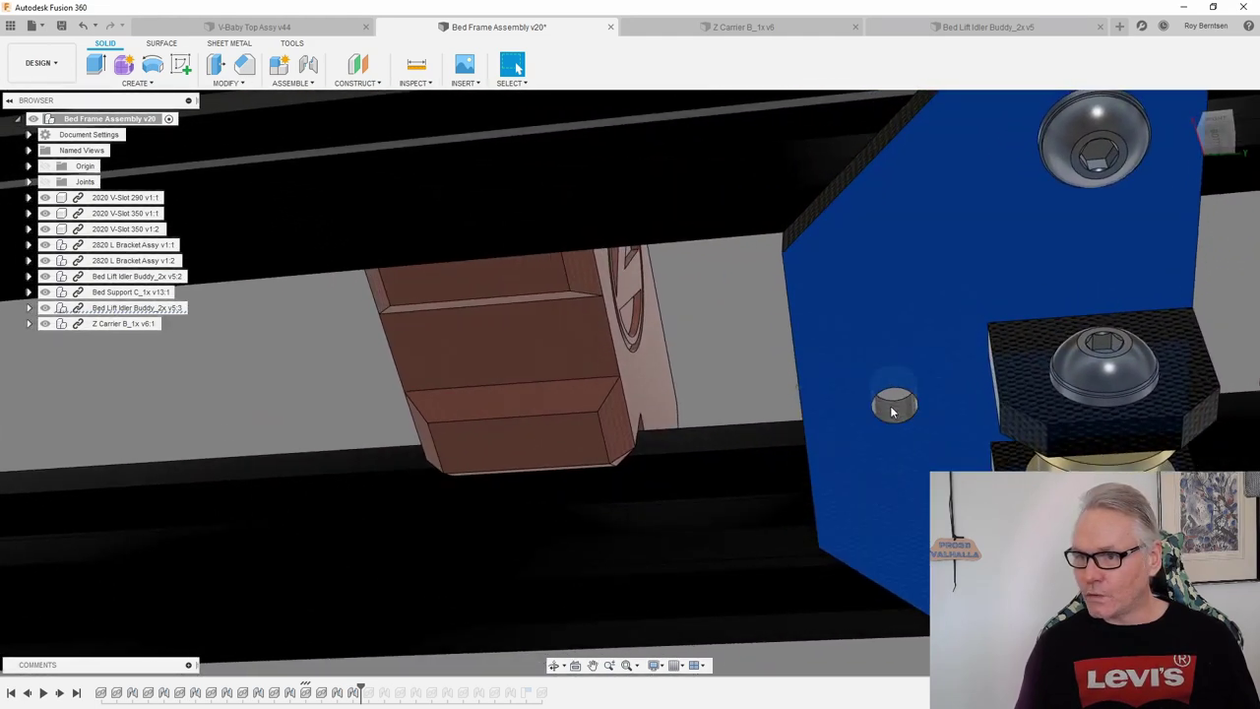
left_click(893, 412)
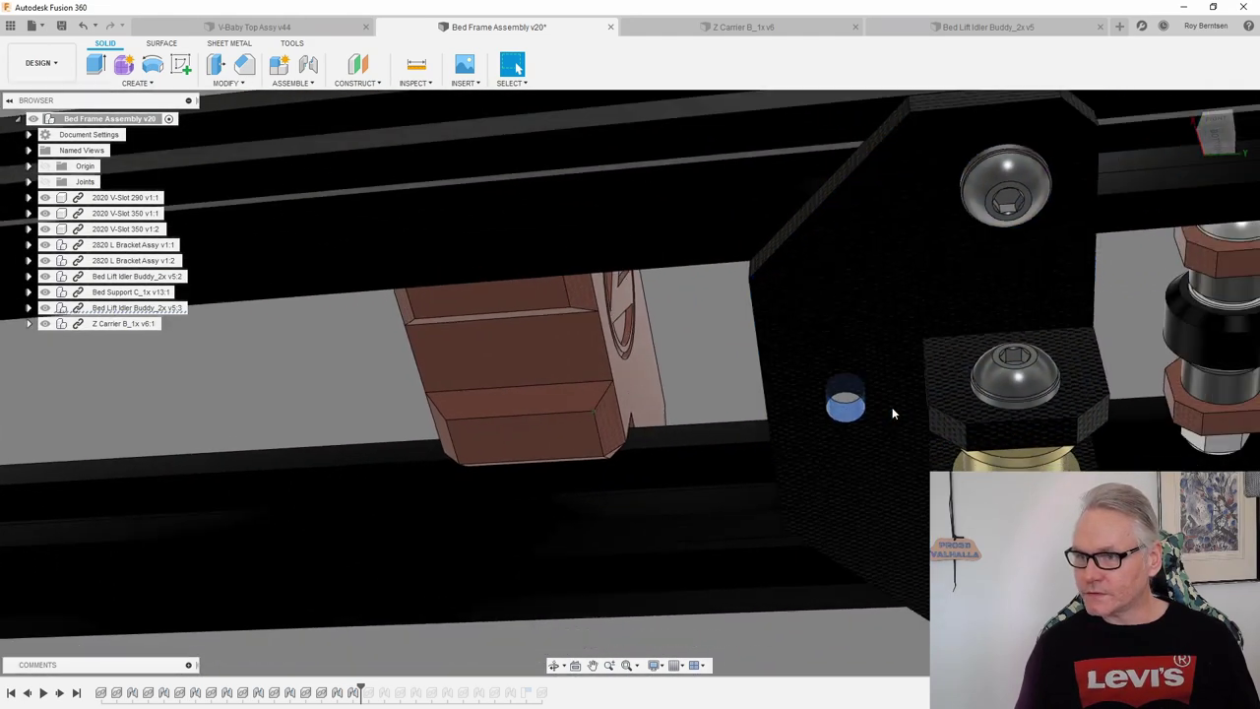
left_click(868, 569)
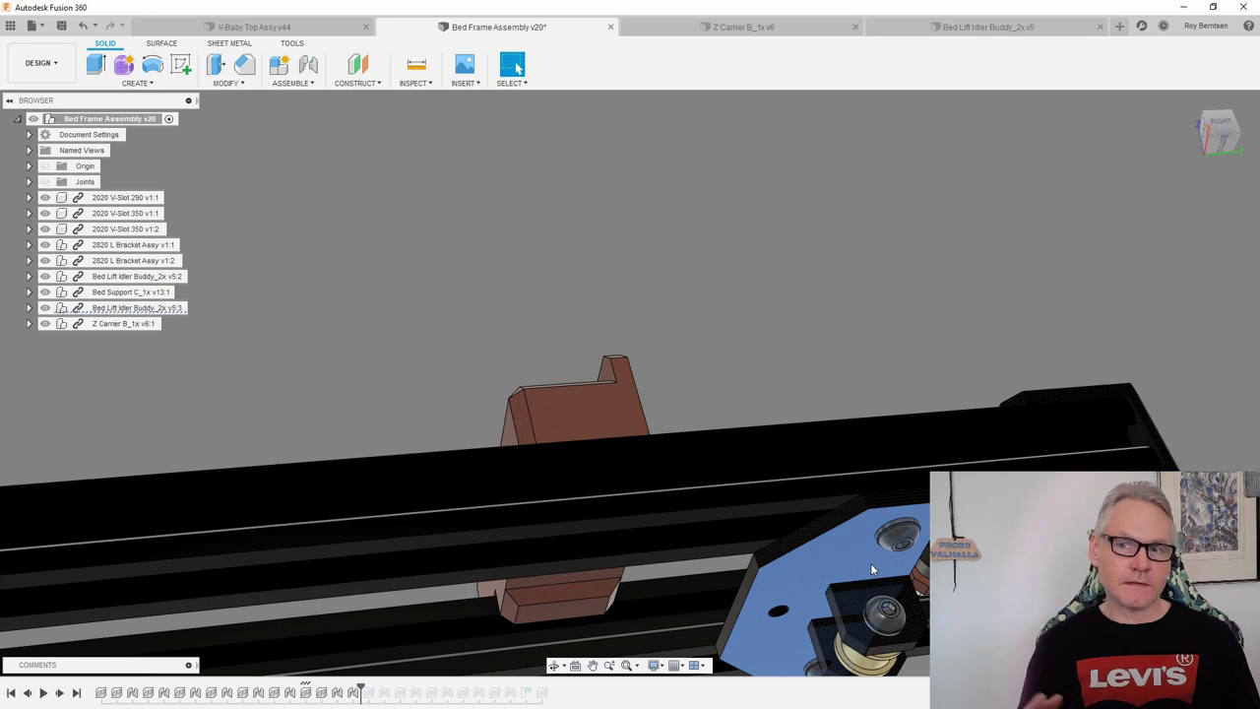
scroll(870, 569, "down", 6)
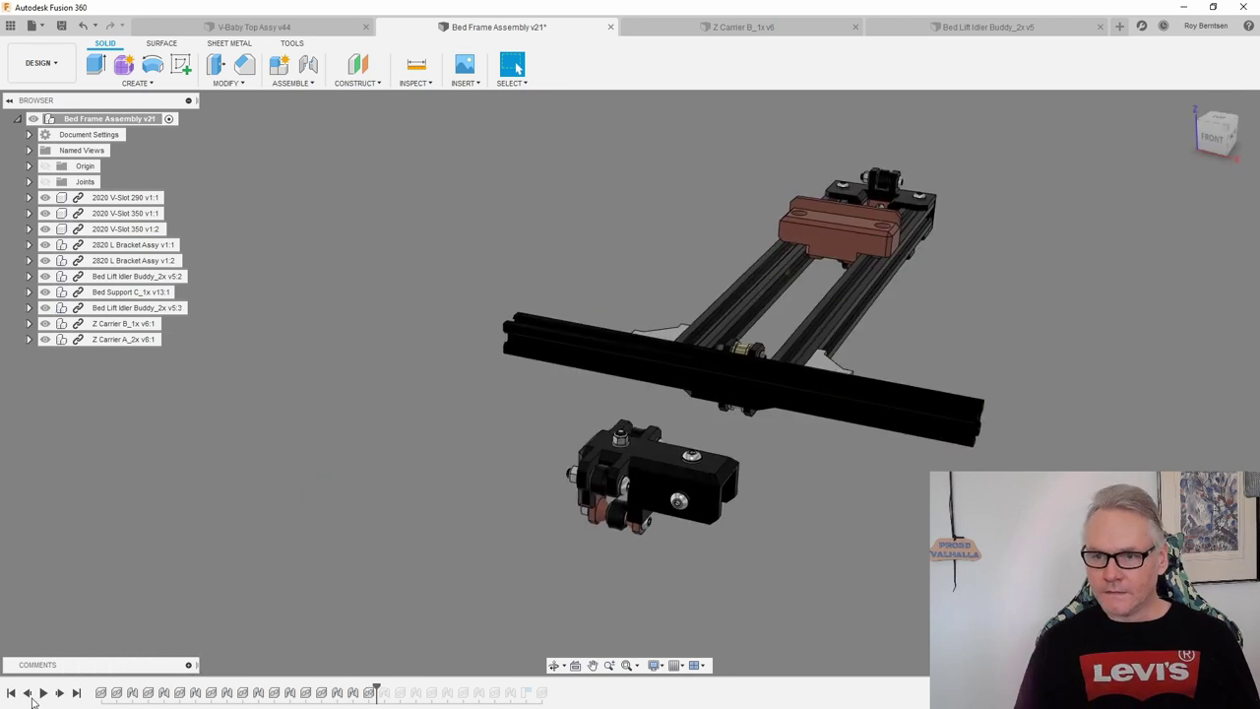
Advance the design history to attach both Z Carrier A_2x assemblies to the front extrusion and add the M5x10 screw set.
scroll(794, 627, "up", 3)
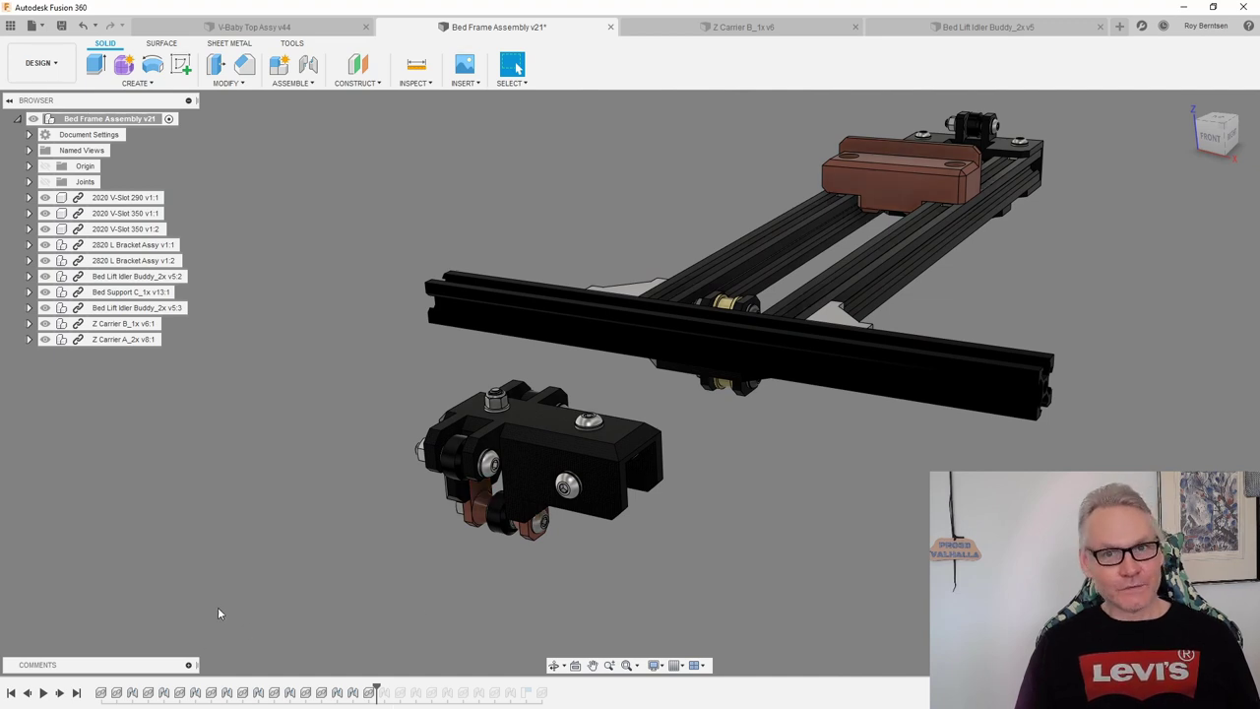
left_click(60, 694)
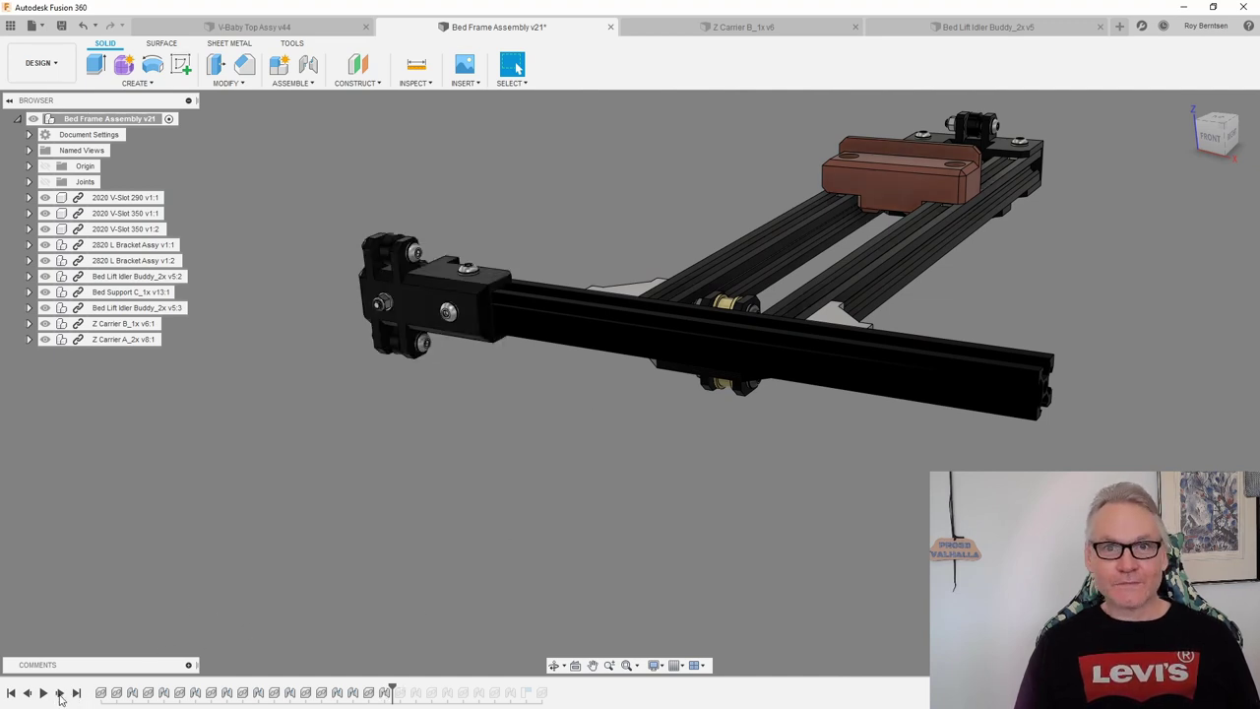
left_click(64, 695)
left_click(63, 695)
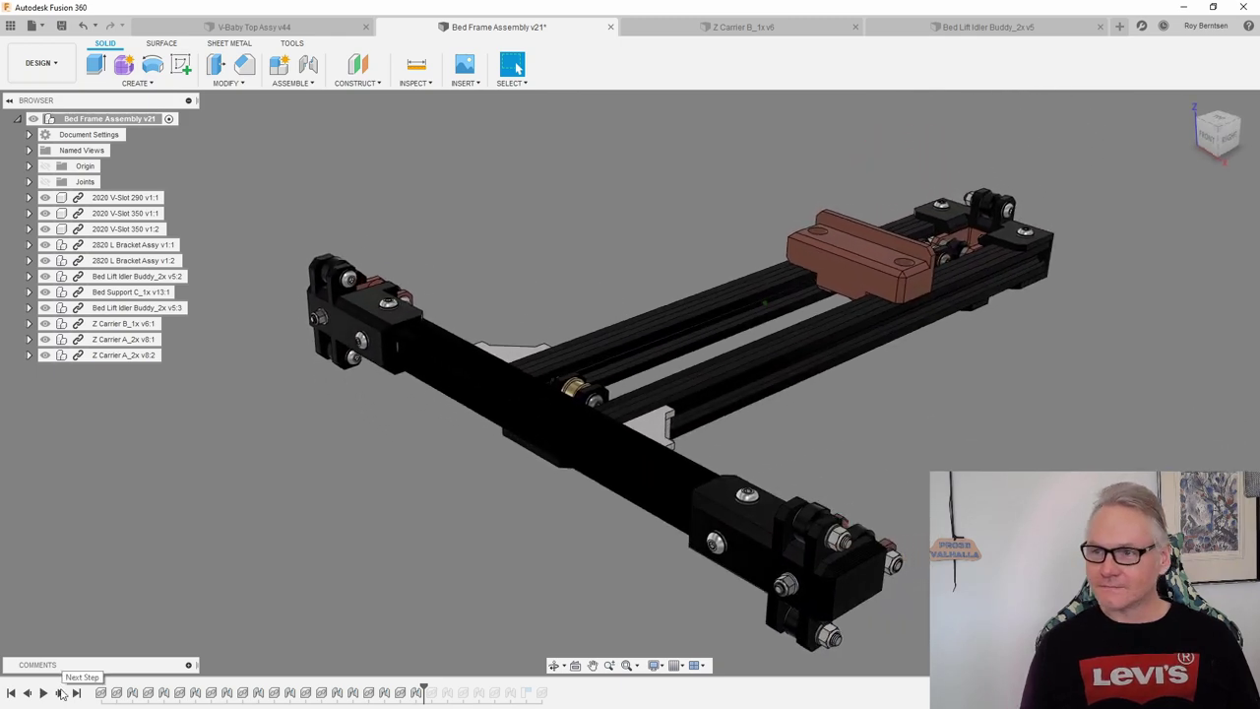
left_click(60, 694)
left_click(60, 694)
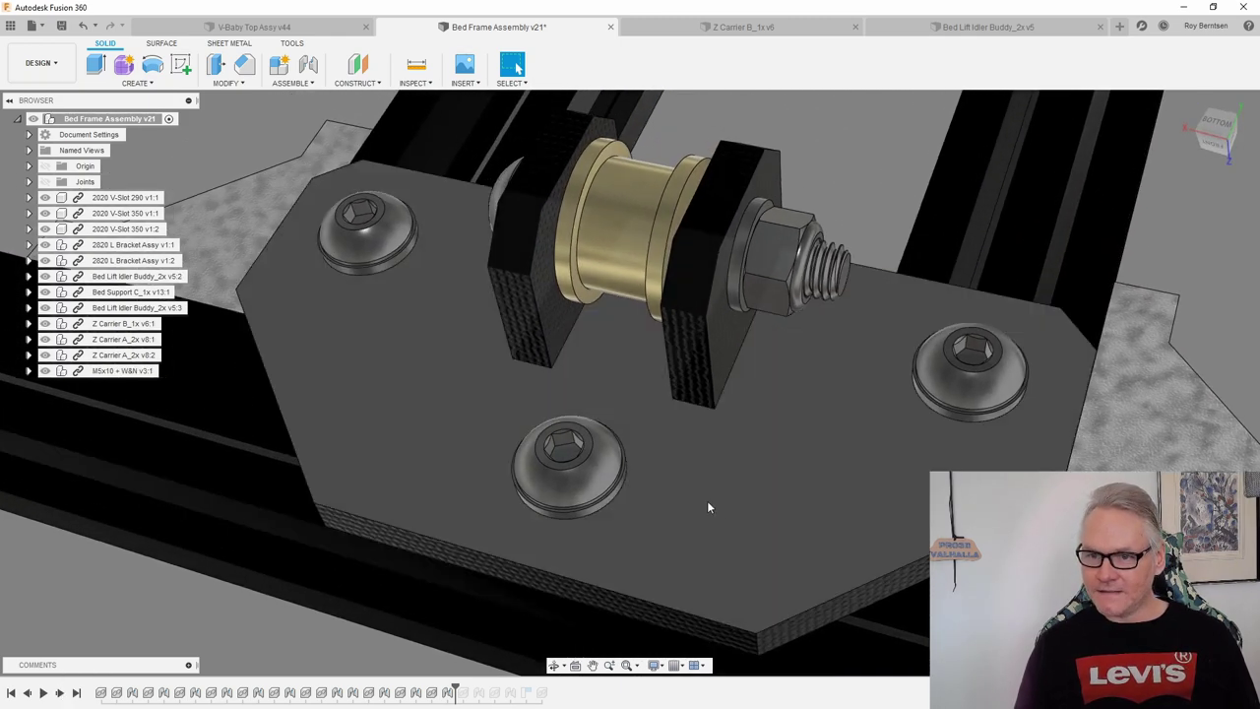
Review the V-Slot 290 extrusion with the idler plate and Z carriers mounted on it.
scroll(906, 592, "down", 5)
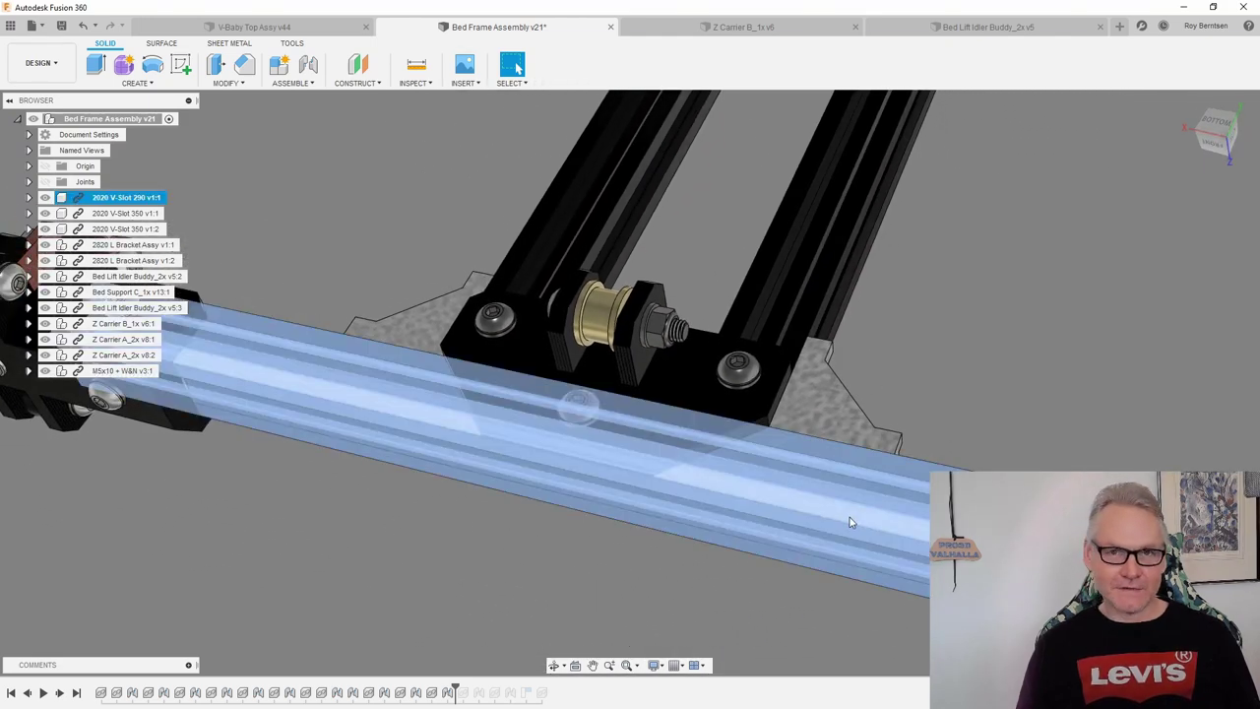
scroll(850, 520, "down", 3)
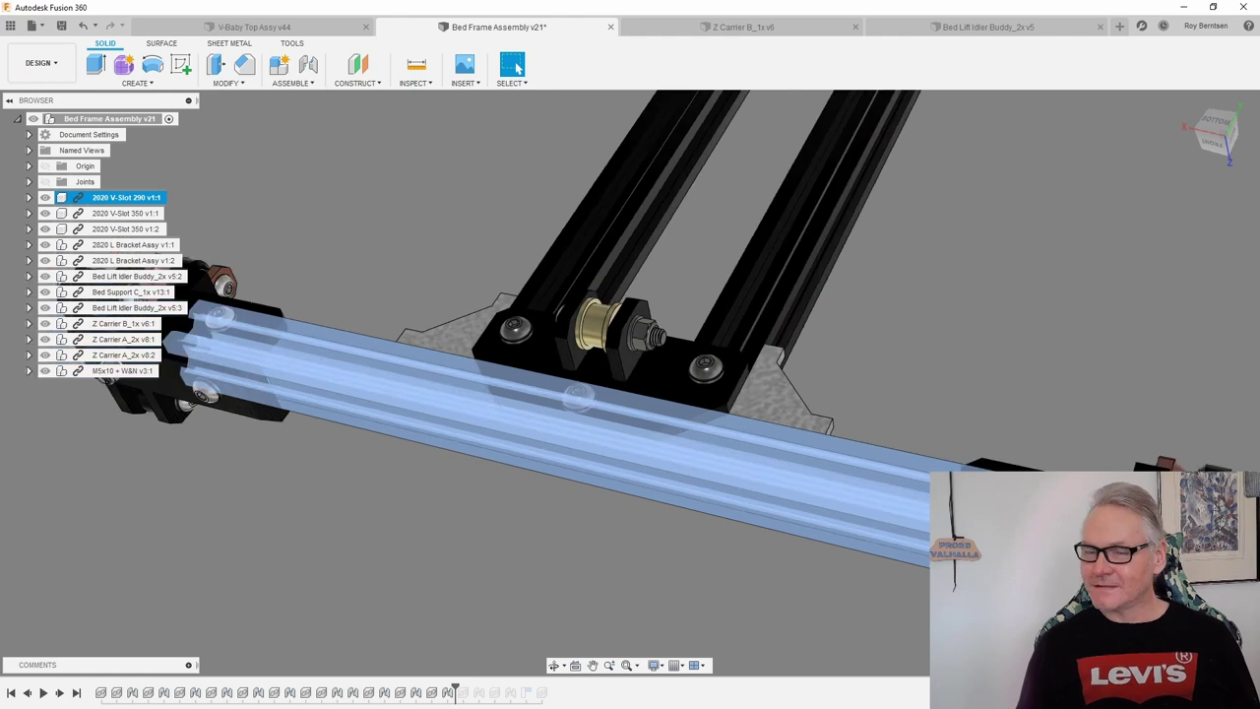
left_click(864, 614)
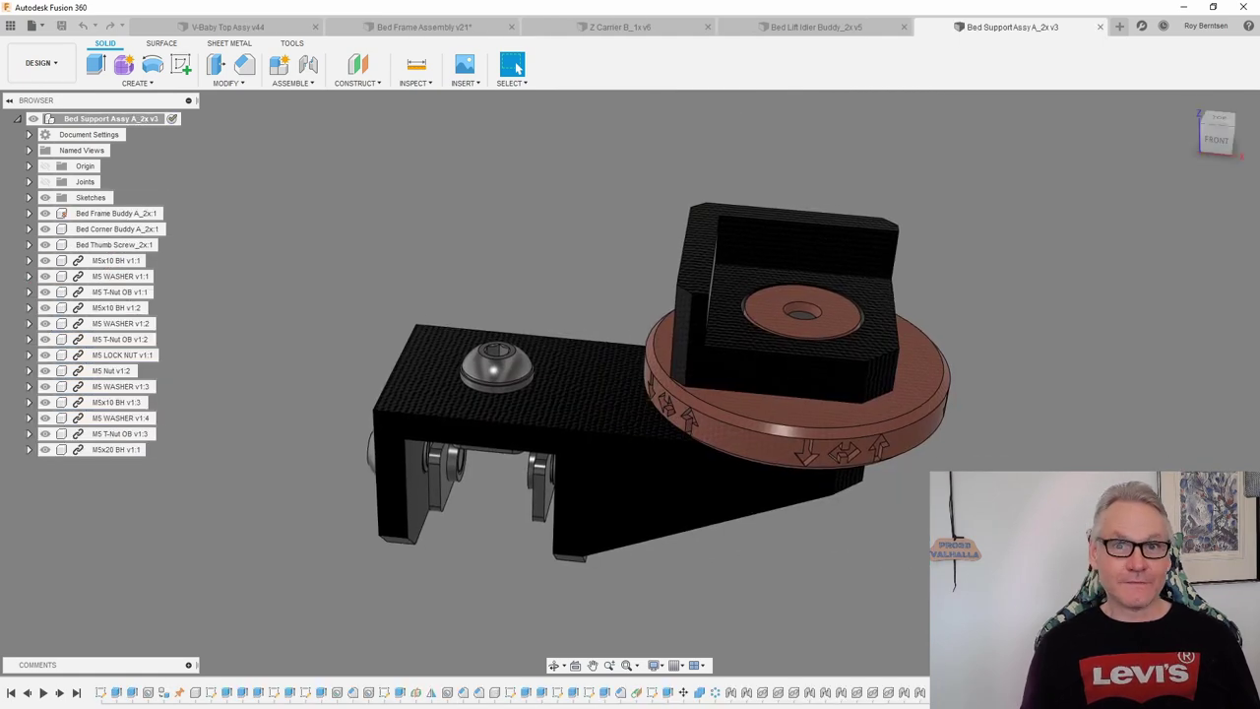
Examine the underside of the thumb screw in Bed Support Assy A_2x and identify the M5 lock nut embedded in it.
middle_click_drag(655, 512, 801, 506, "shift")
scroll(797, 497, "up", 6)
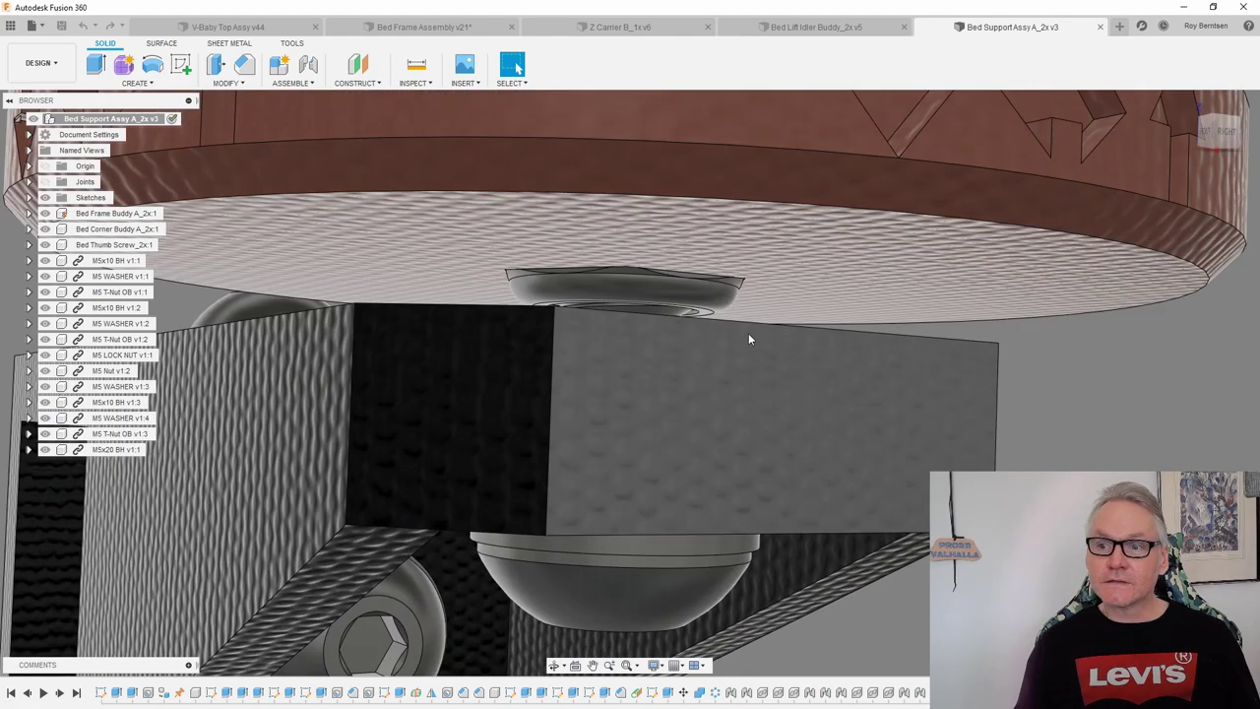
left_click(705, 294)
scroll(982, 414, "down", 5)
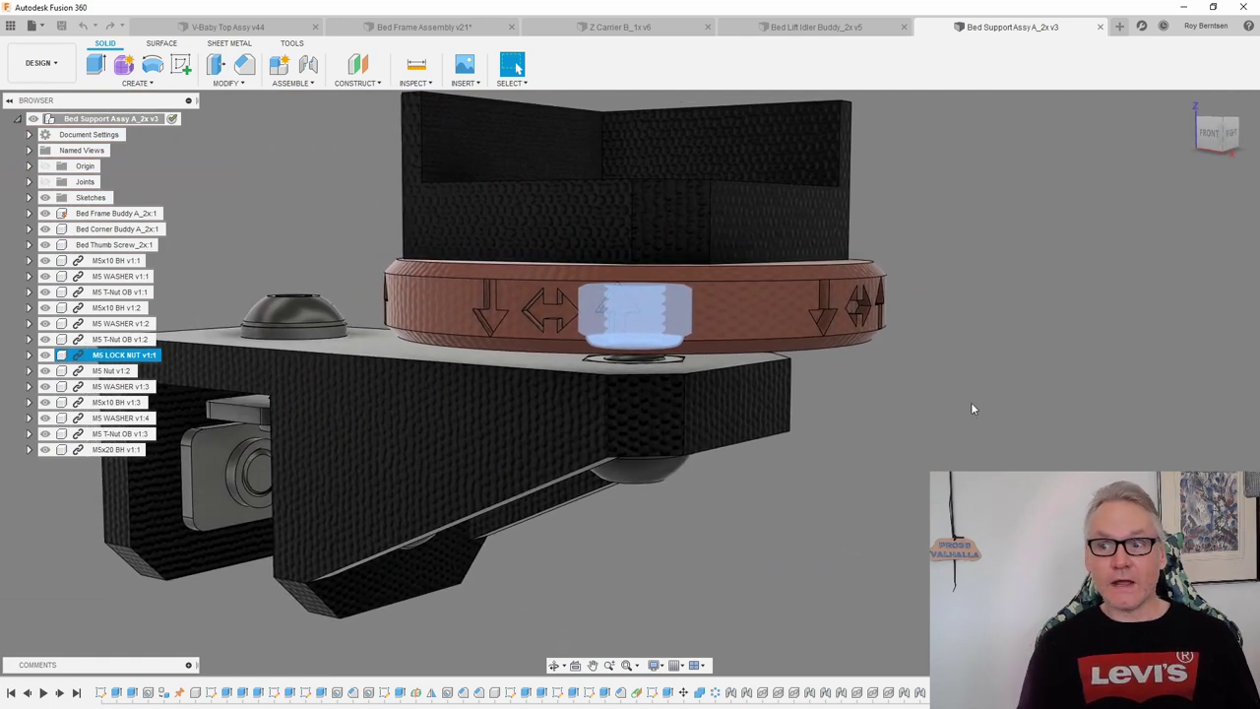
left_click(971, 408)
Switch Bed Support Assy A_2x to the Animation workspace and raise Bed Corner Buddy A 25 mm along Z.
scroll(799, 401, "up", 5)
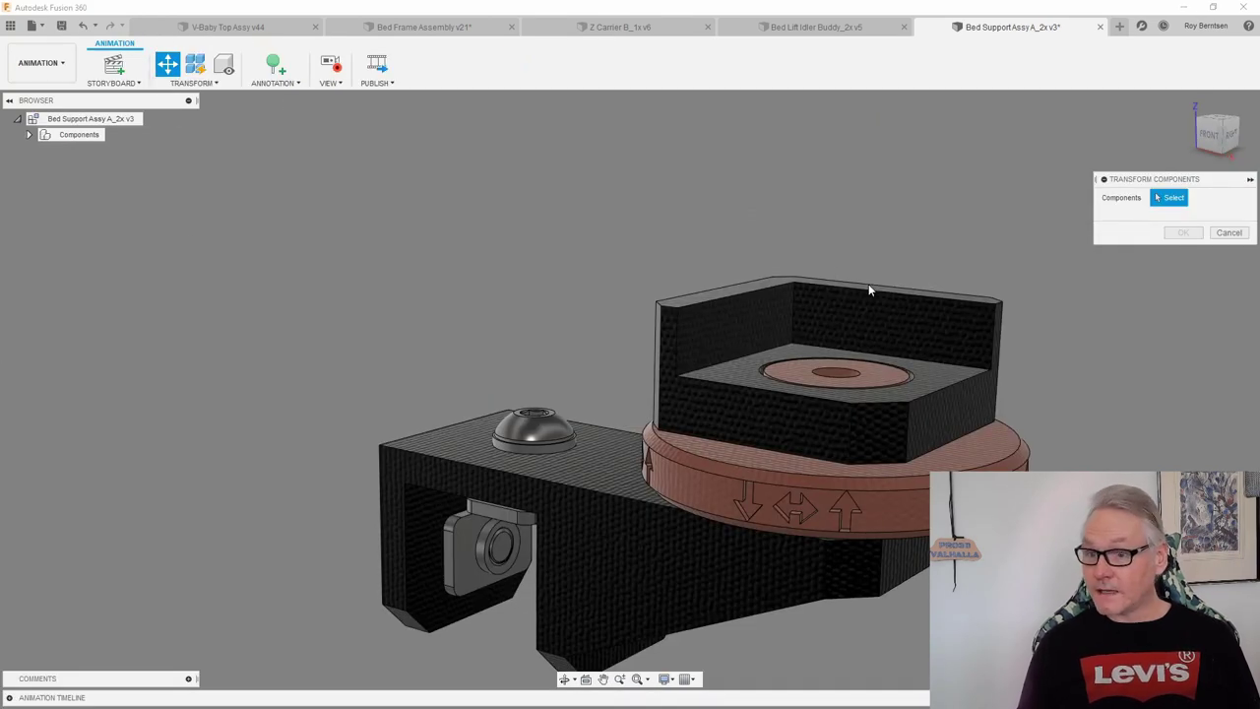
left_click(832, 320)
left_click(761, 357)
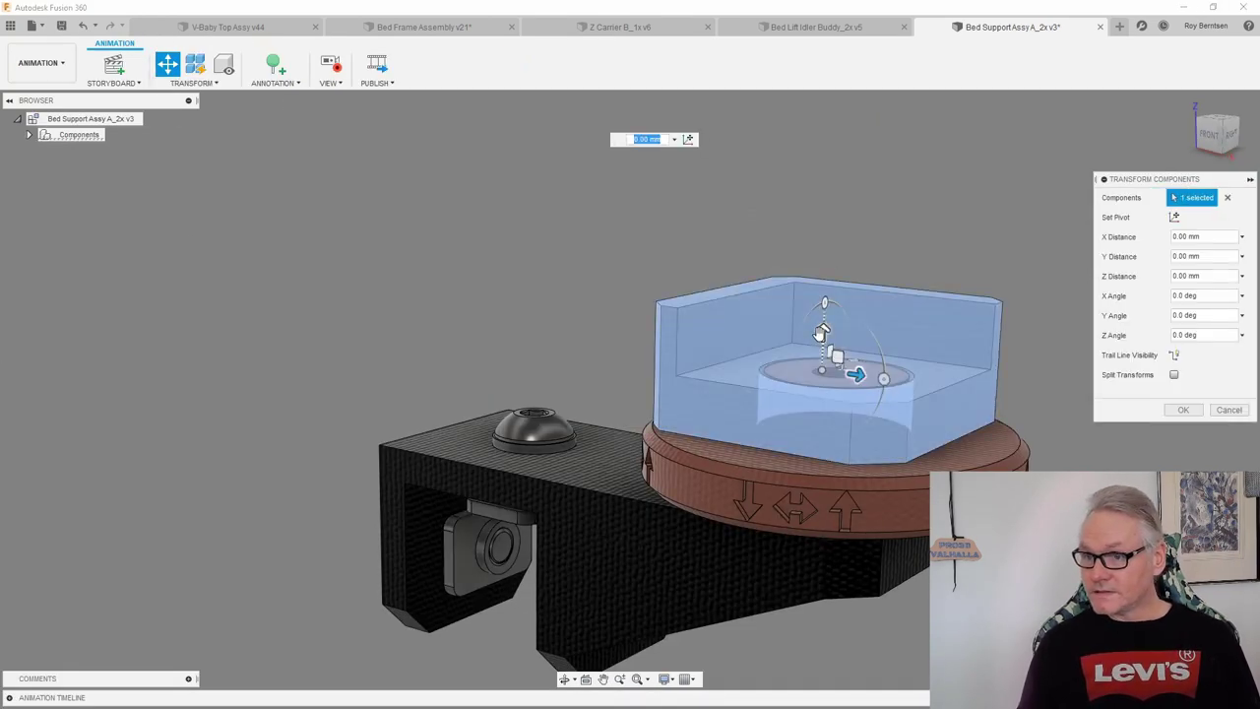
left_click_drag(820, 332, 822, 103)
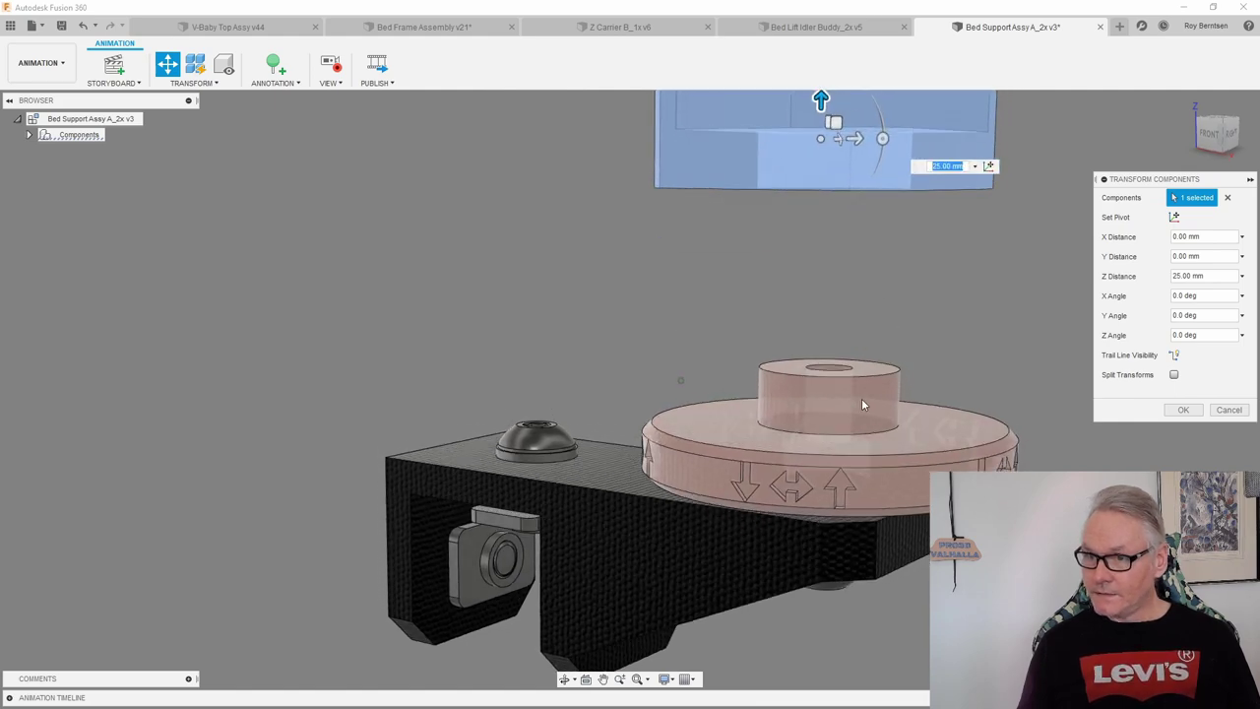
Raise the Bed Thumb Screw 19 mm along Z to separate it from the Bed Frame Buddy.
left_click(883, 512)
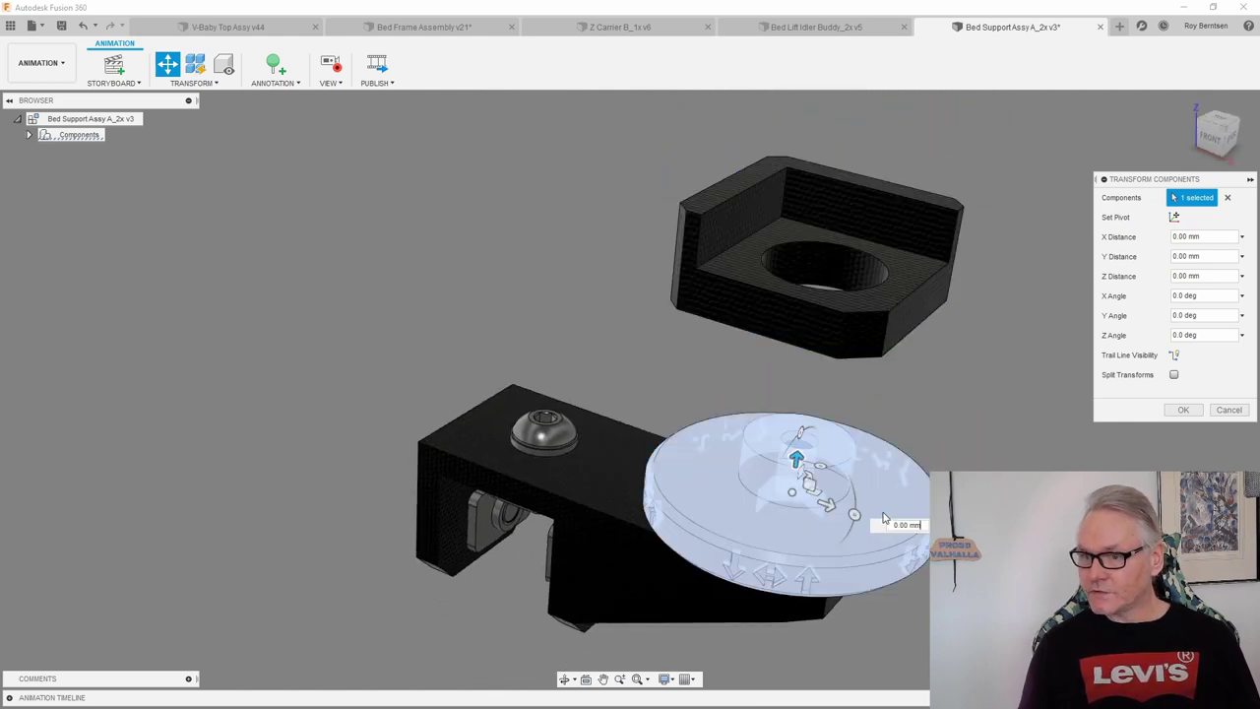
left_click_drag(796, 459, 818, 334)
middle_click_drag(818, 340, 813, 238, "shift")
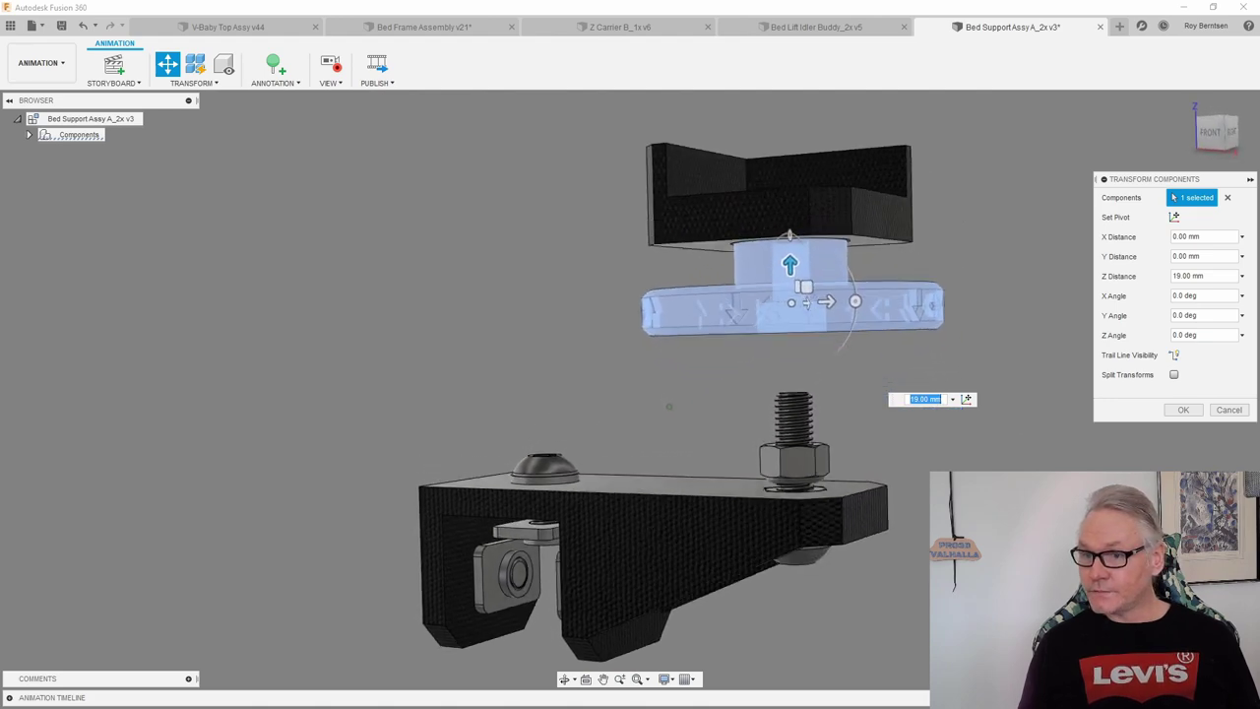
Move the M5 lock nut up along Z from the bolt into the thumb screw's hexagonal recess.
left_click(889, 489)
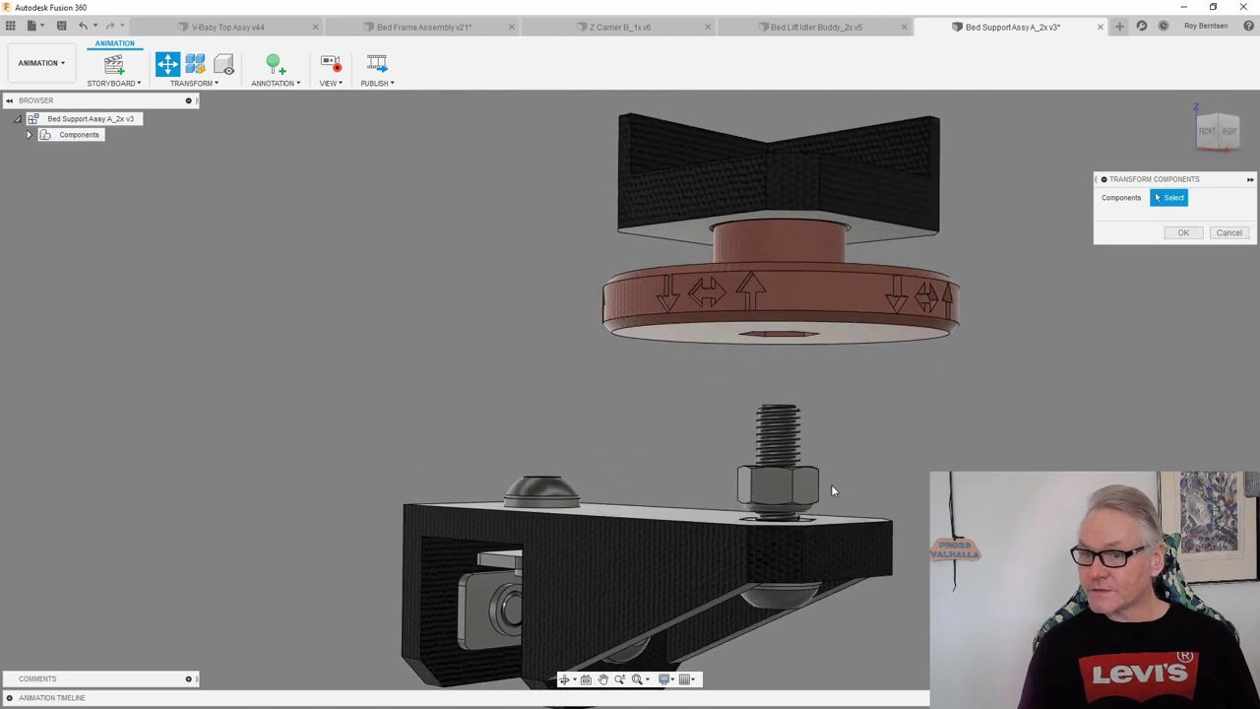
left_click(802, 488)
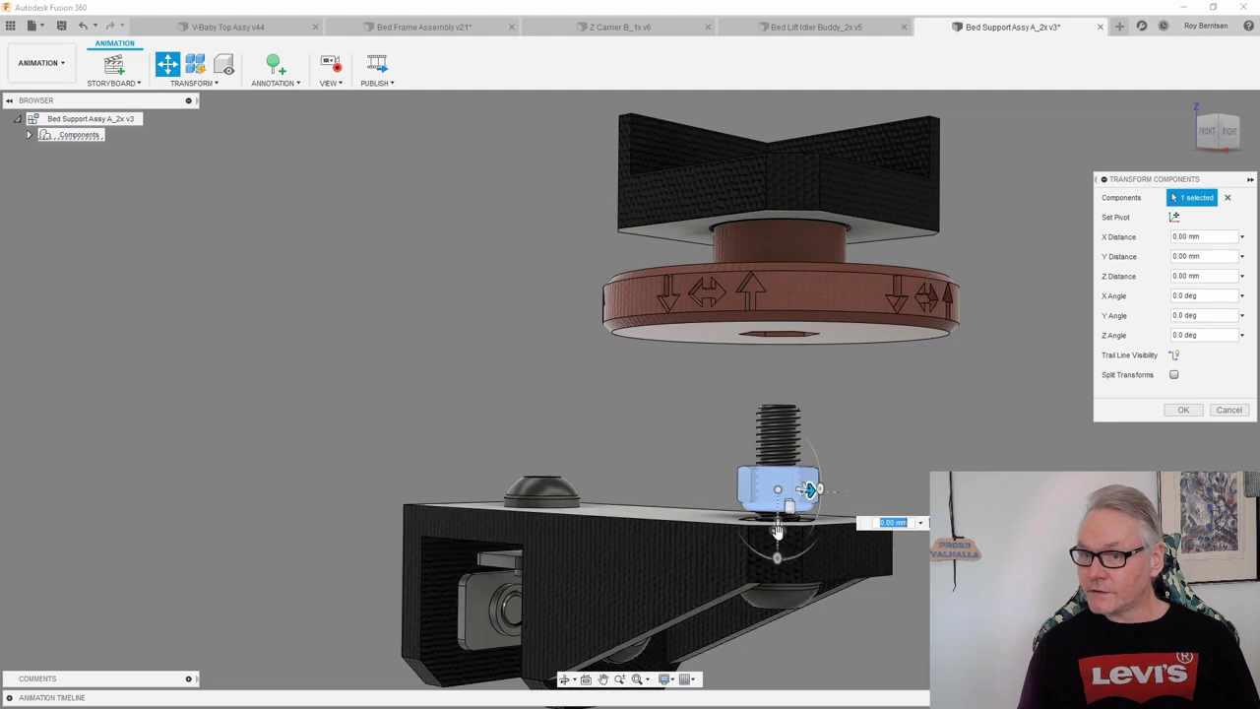
left_click_drag(778, 530, 779, 450)
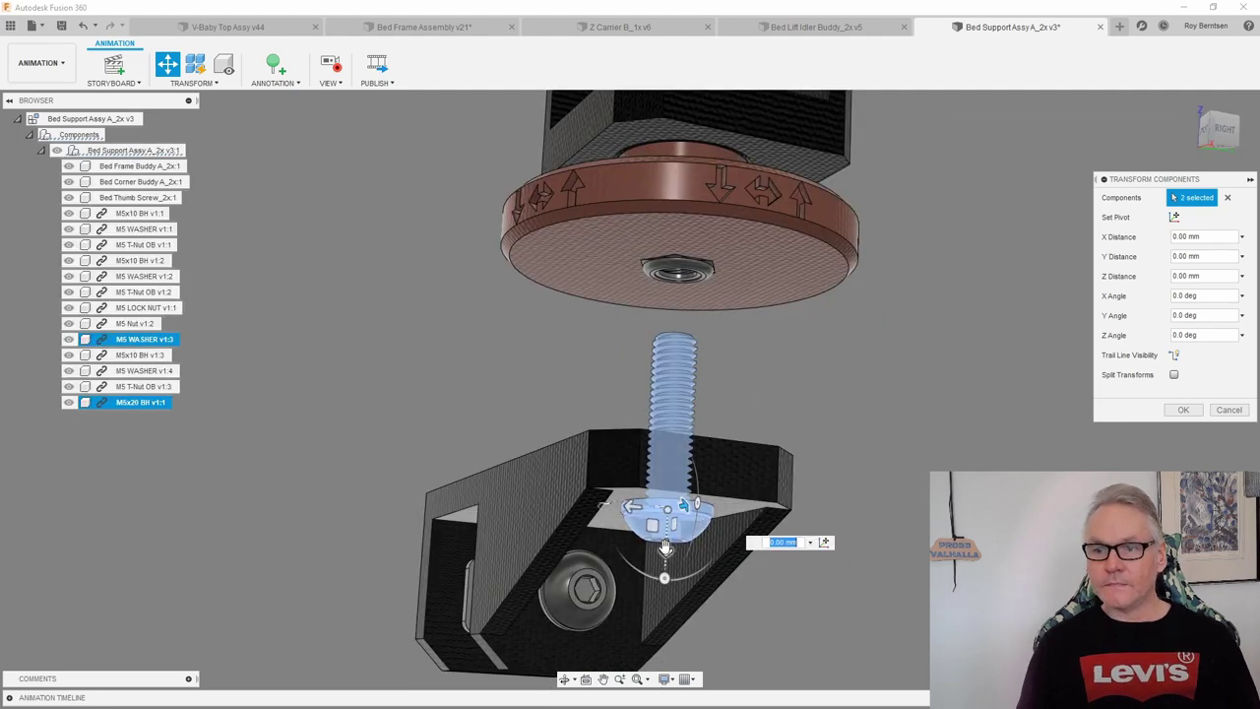
Lower the M5x20 screw and its M5 washer beneath Bed Frame Buddy A and inspect how the screw passes through the bracket.
scroll(665, 546, "down", 5)
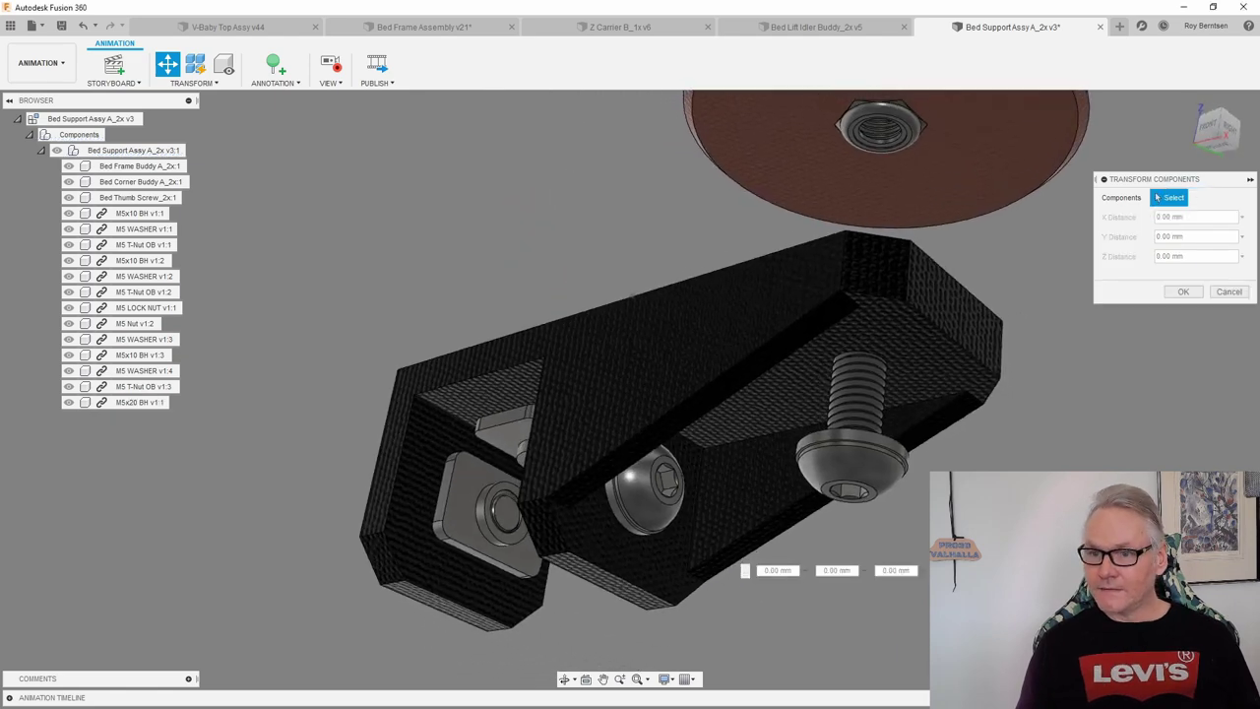
middle_click_drag(748, 522, 852, 539, "shift")
left_click(892, 525)
middle_click_drag(531, 394, 783, 532, "shift")
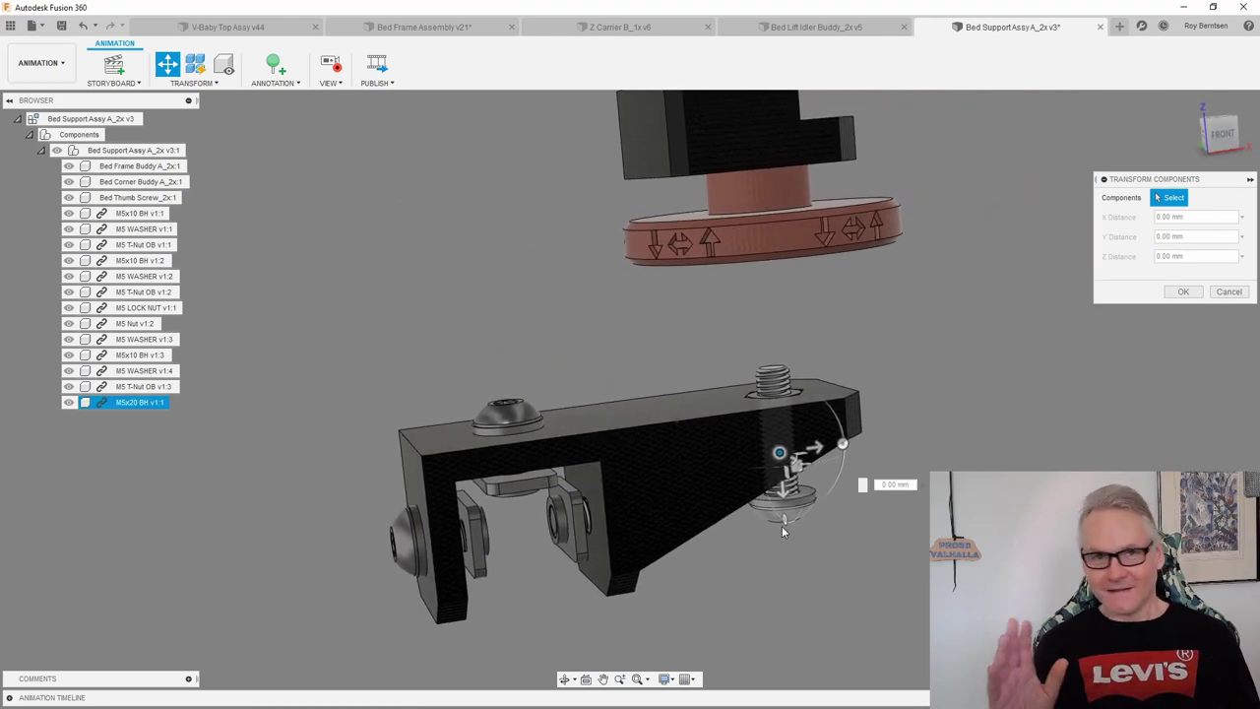
middle_click_drag(784, 531, 834, 545, "shift")
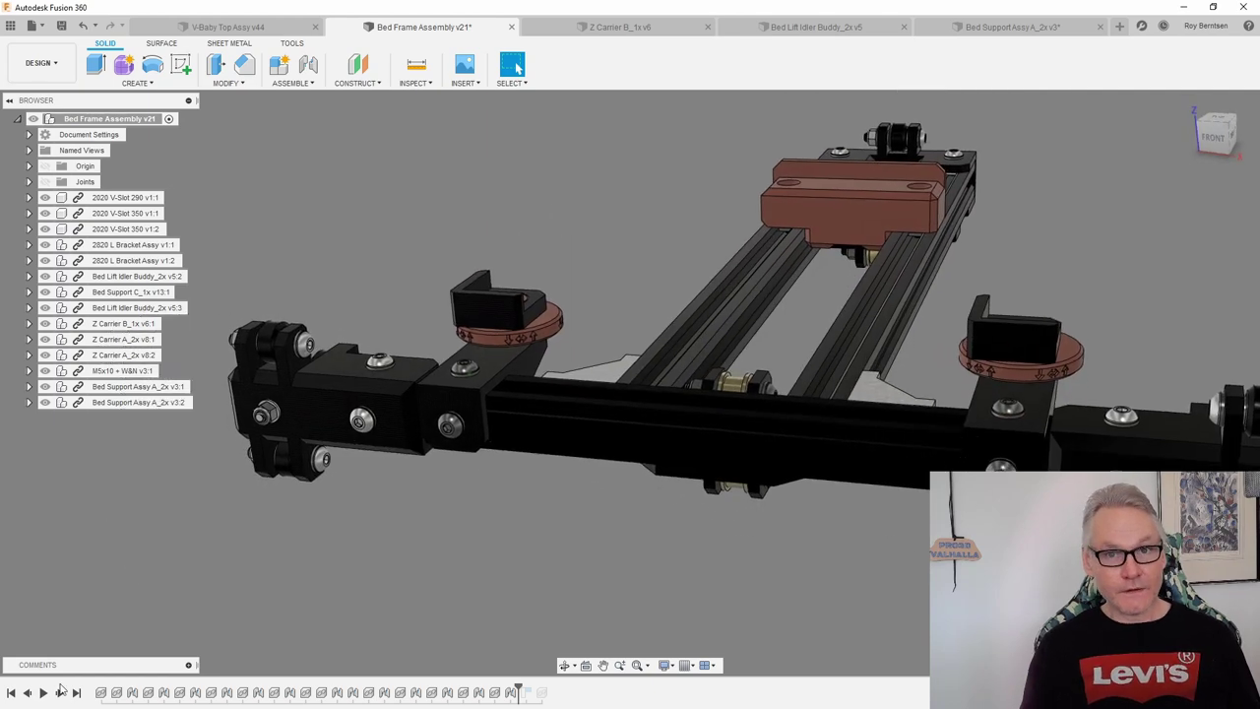
Advance the Bed Frame Assembly's design history to add the V-Baby BuildPlate and check a corner support against the plate's side.
left_click(60, 691)
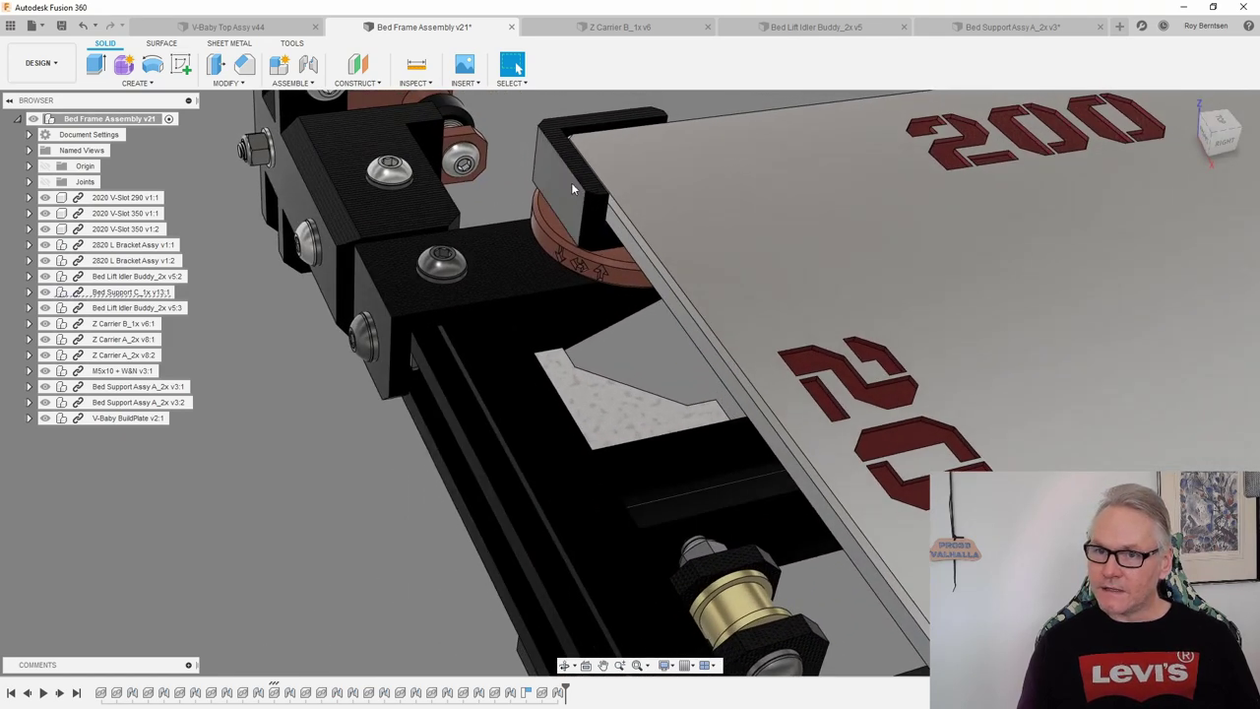
left_click(571, 182)
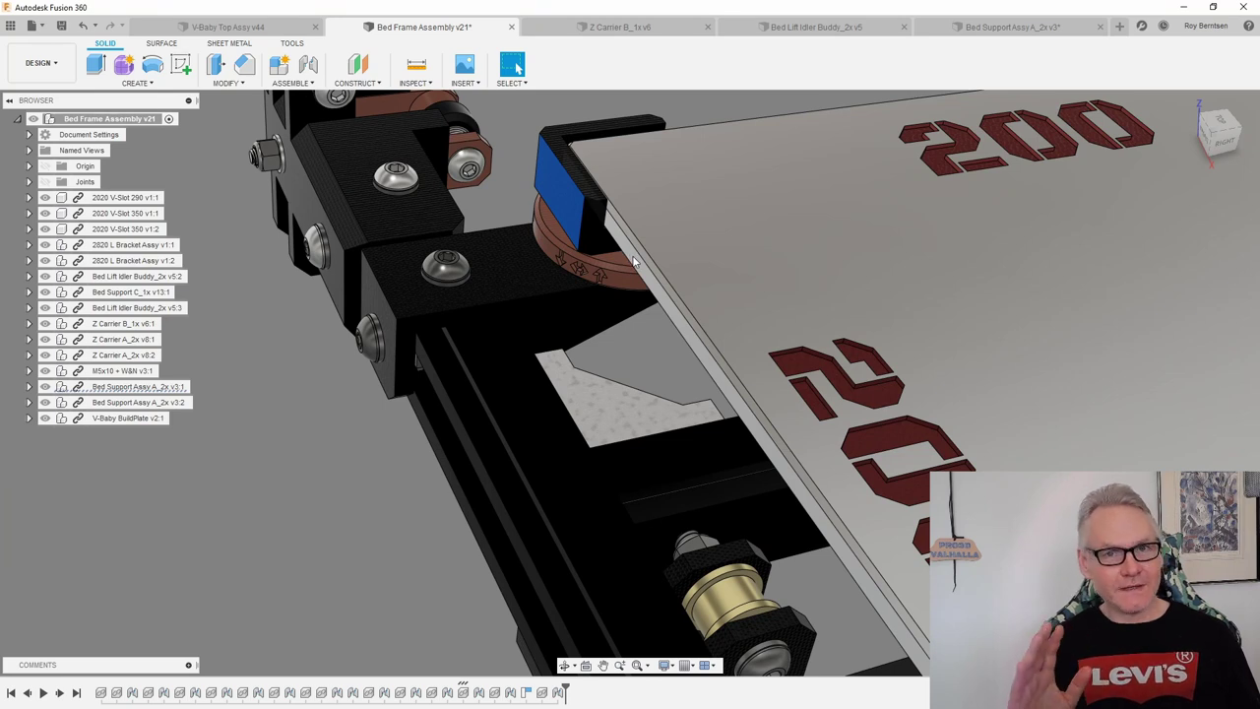
key("Escape")
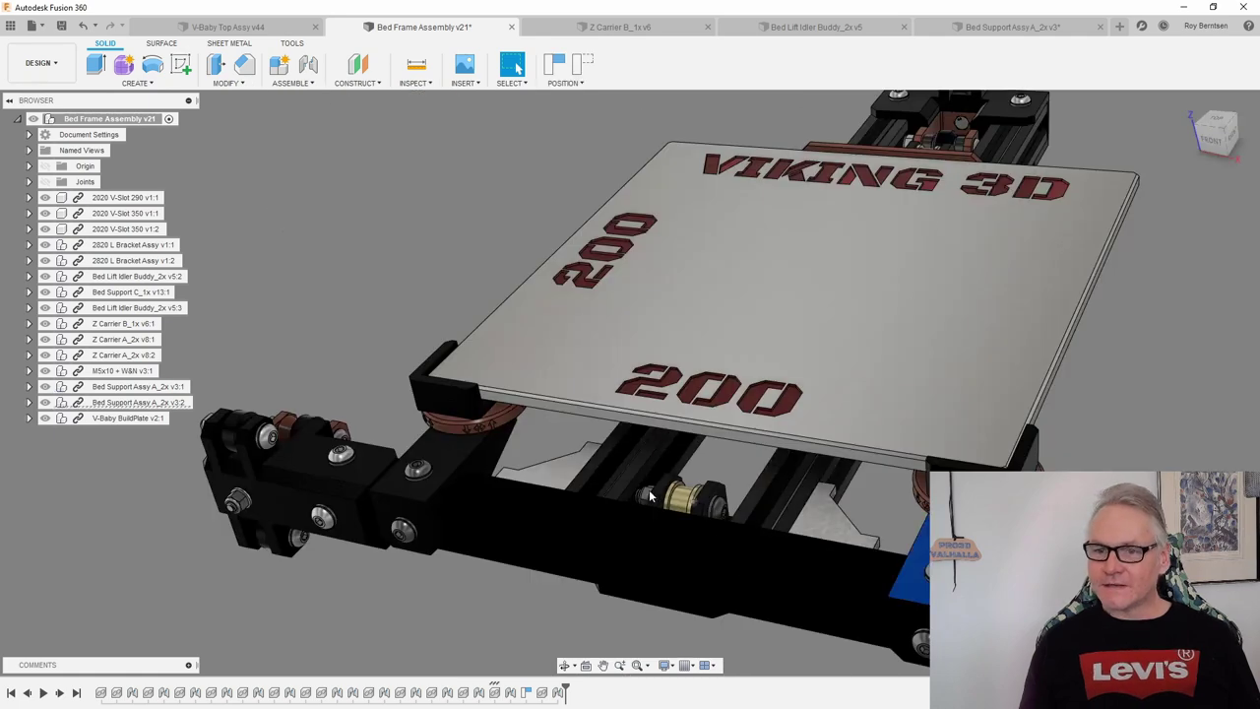
Examine from several sides how the Bed Support Assy A_2x corners and the rear bed support hold the build plate.
left_click(448, 451)
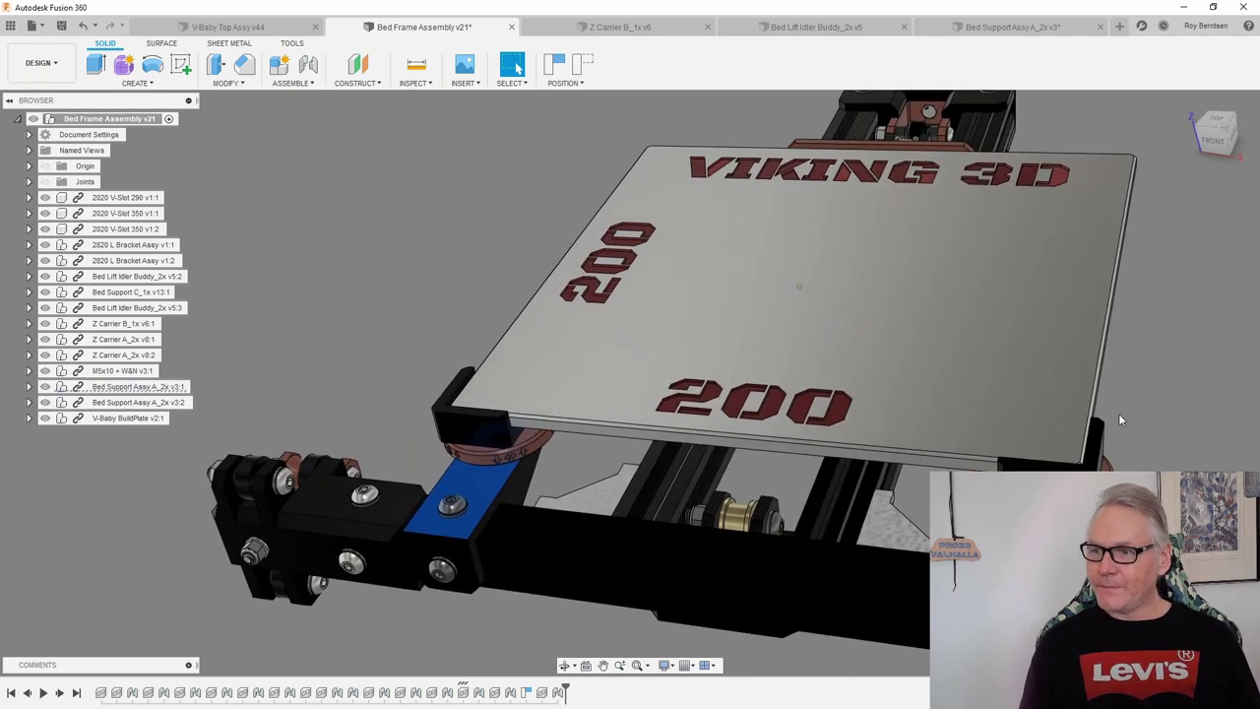
middle_click_drag(1054, 429, 882, 409, "shift")
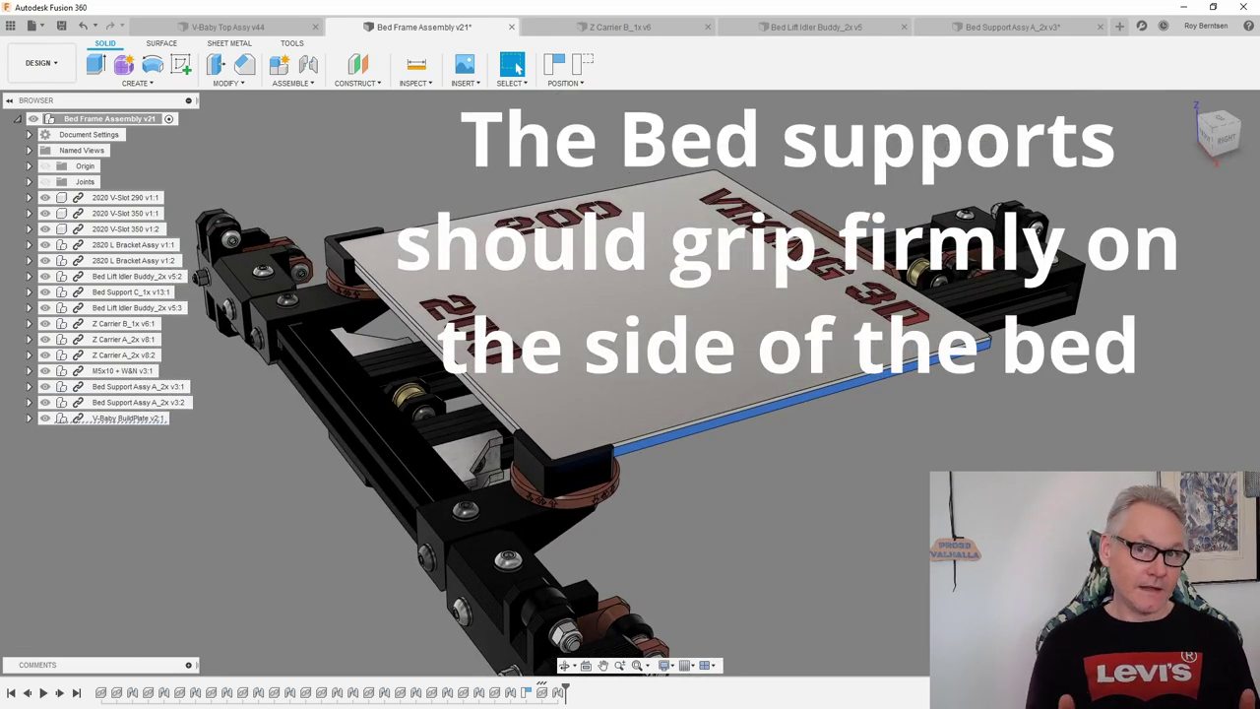
middle_click_drag(696, 295, 907, 295, "shift")
middle_click_drag(795, 330, 680, 266, "shift")
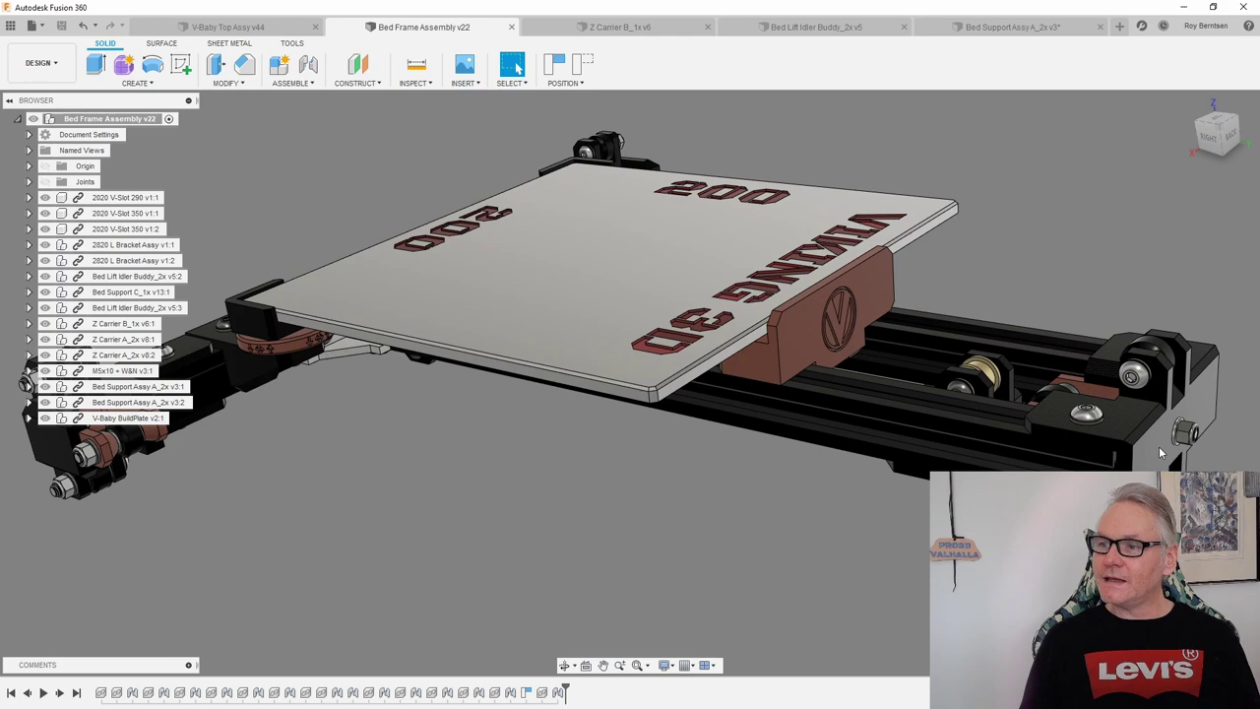
Switch to V-Baby Top Assy and examine how the bed frame's Z carrier forks and wheels fit around the vertical extrusions.
left_click(1161, 452)
key("Escape")
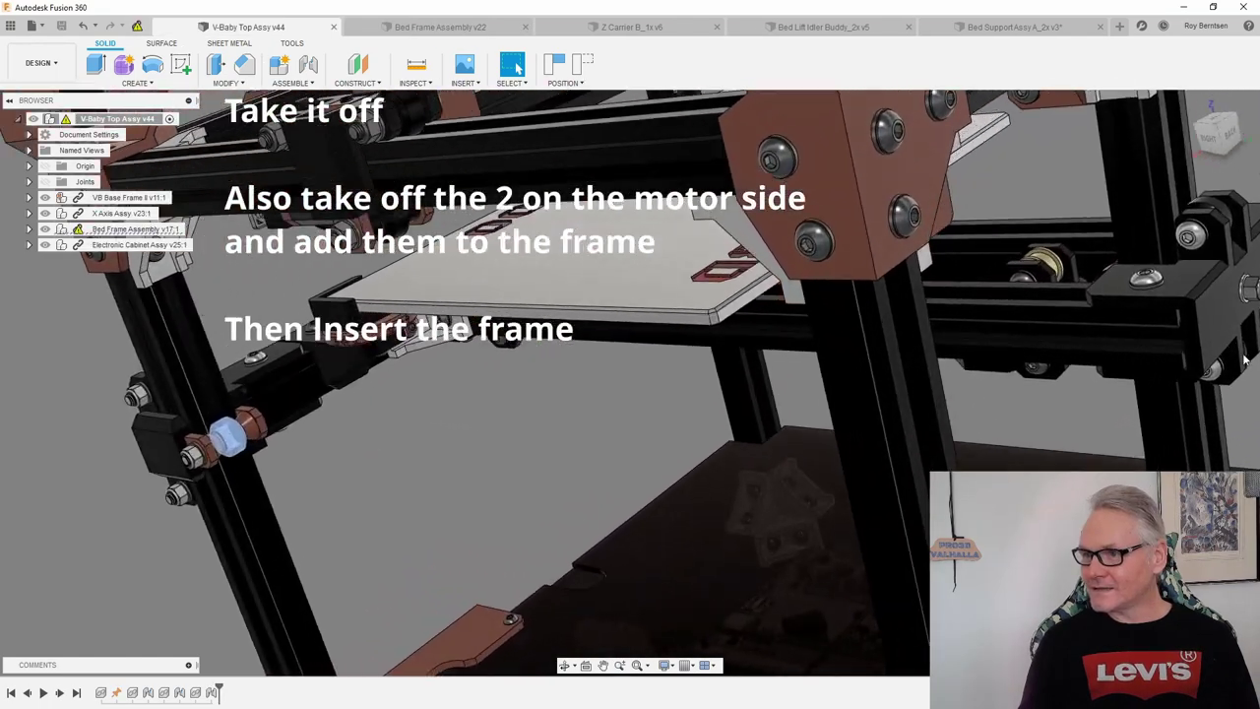
left_click(1212, 321)
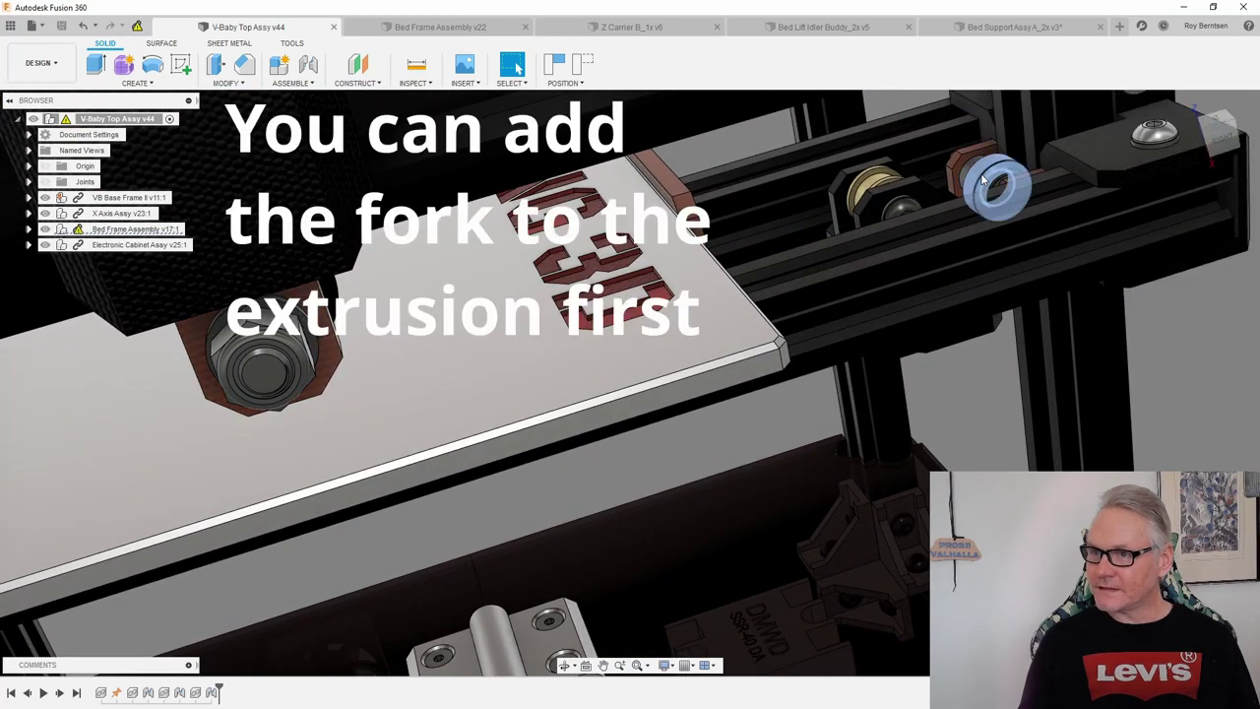
scroll(980, 175, "down", 5)
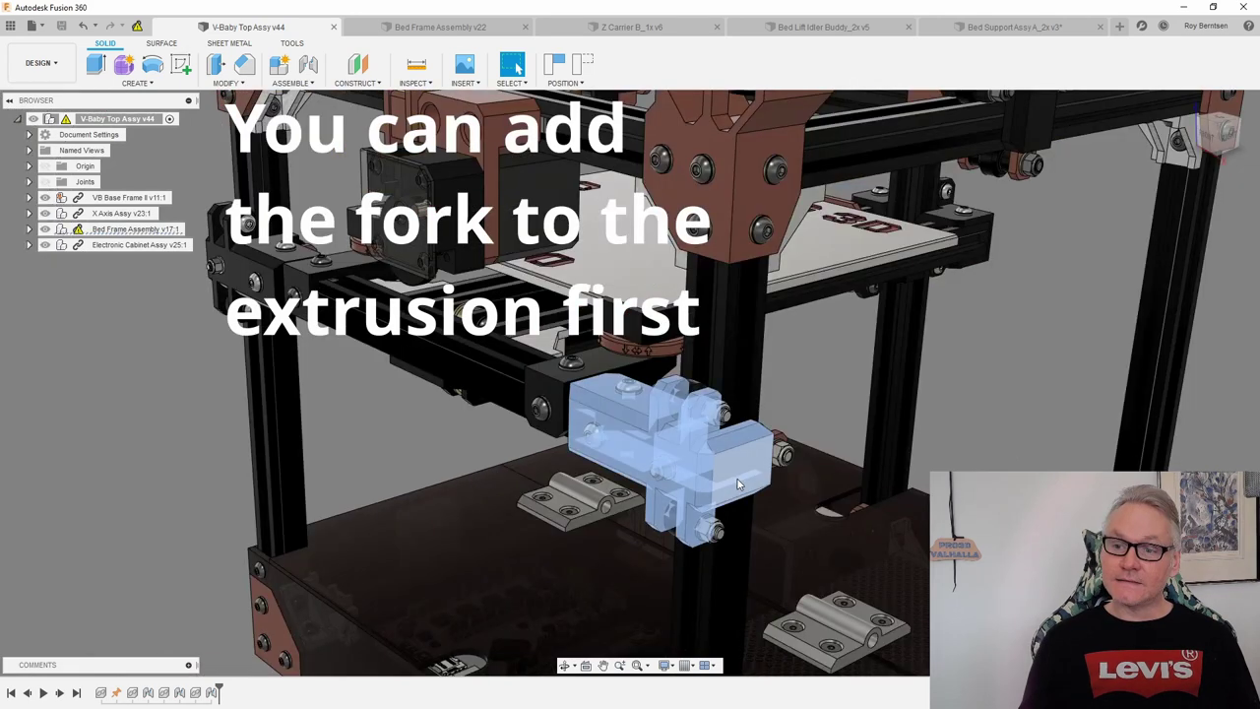
left_click(743, 341)
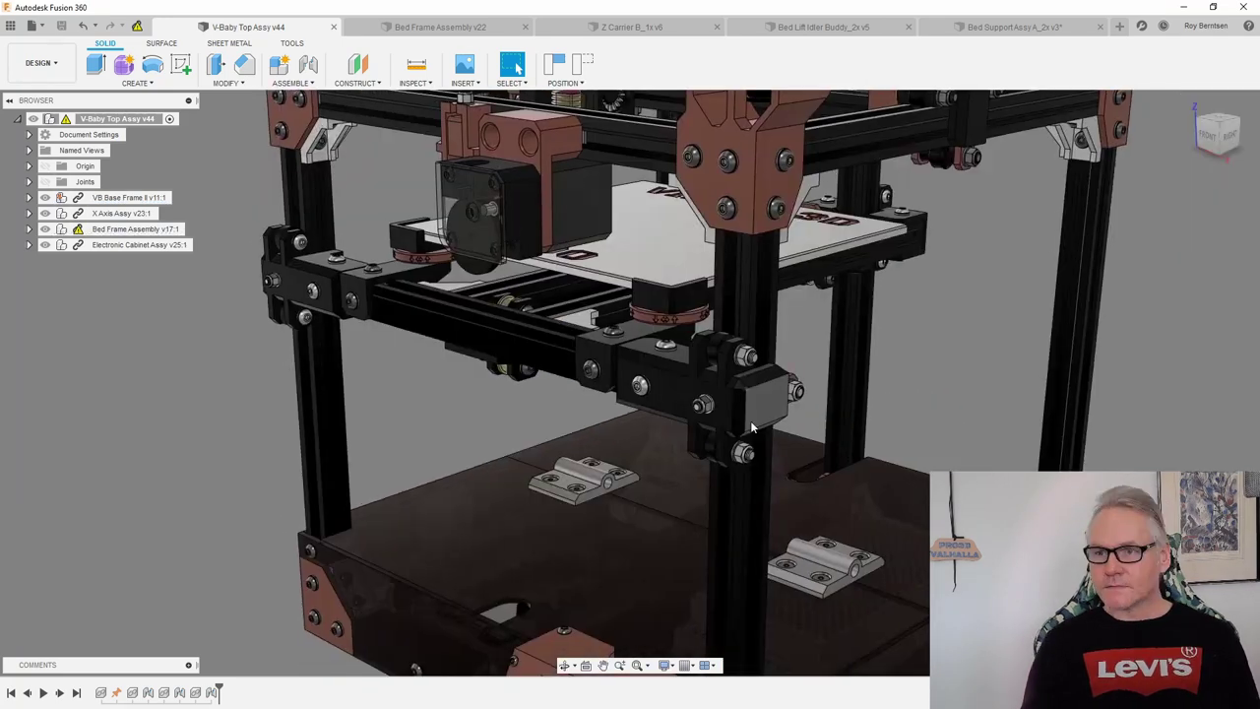
Review the bed frame mounted between the vertical extrusions and show the complete V-Baby printer assembly.
middle_click_drag(752, 428, 769, 425, "shift")
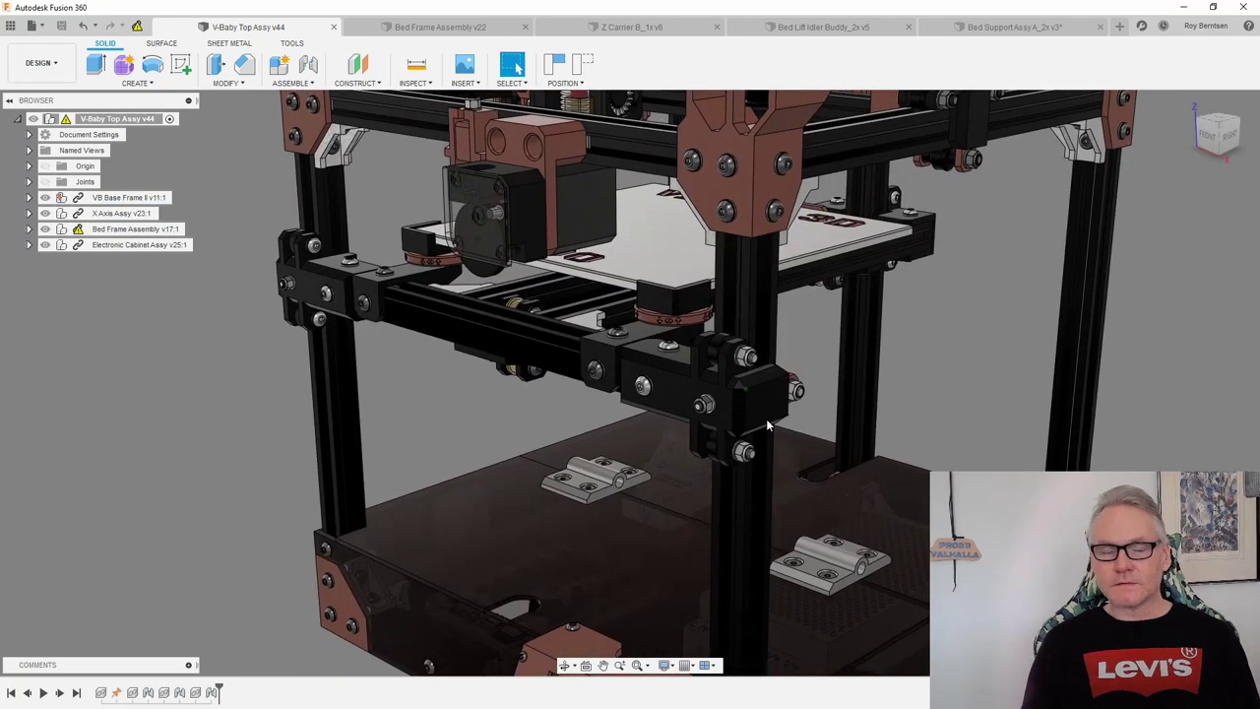
middle_click_drag(1021, 320, 990, 321, "shift")
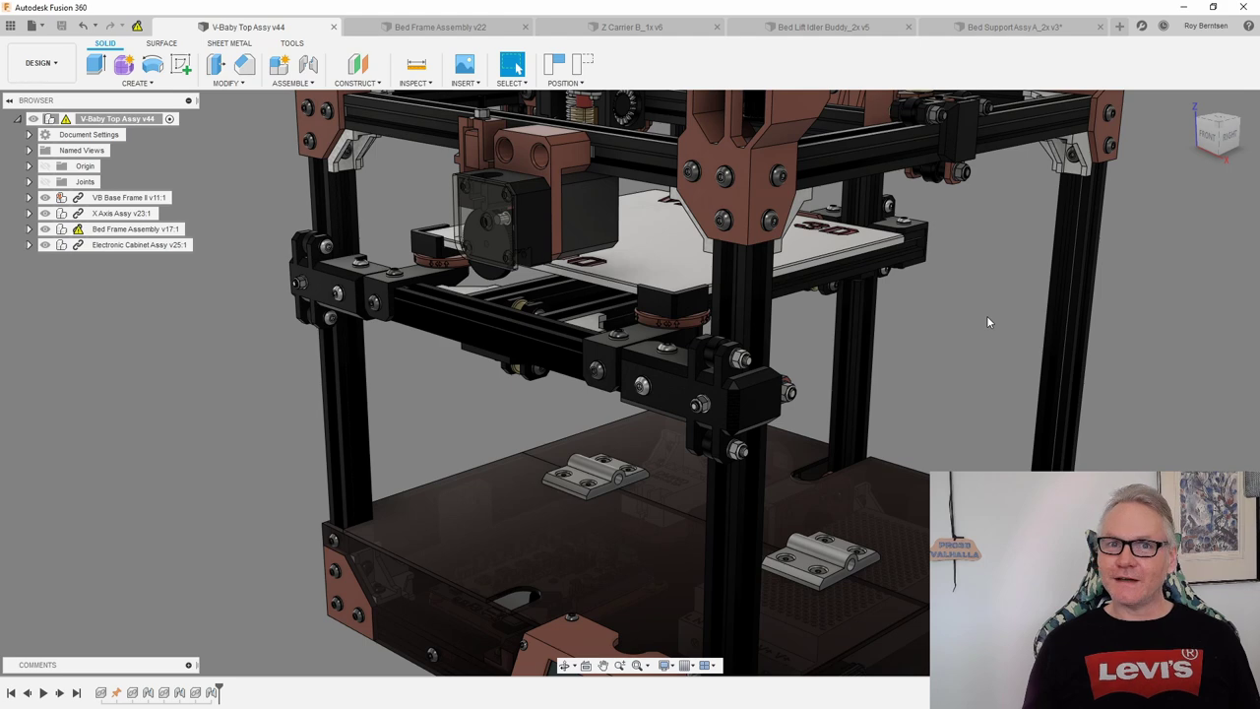
scroll(987, 315, "up", 3)
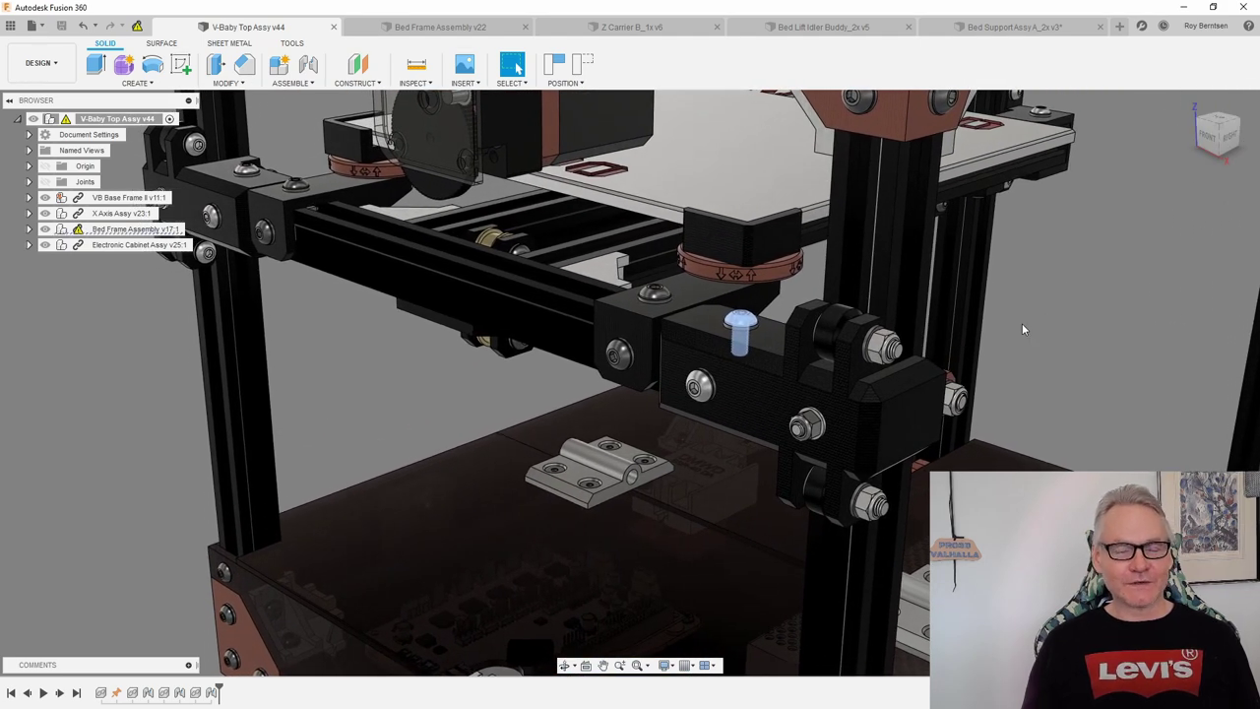
scroll(1022, 330, "down", 3)
scroll(1061, 317, "up", 2)
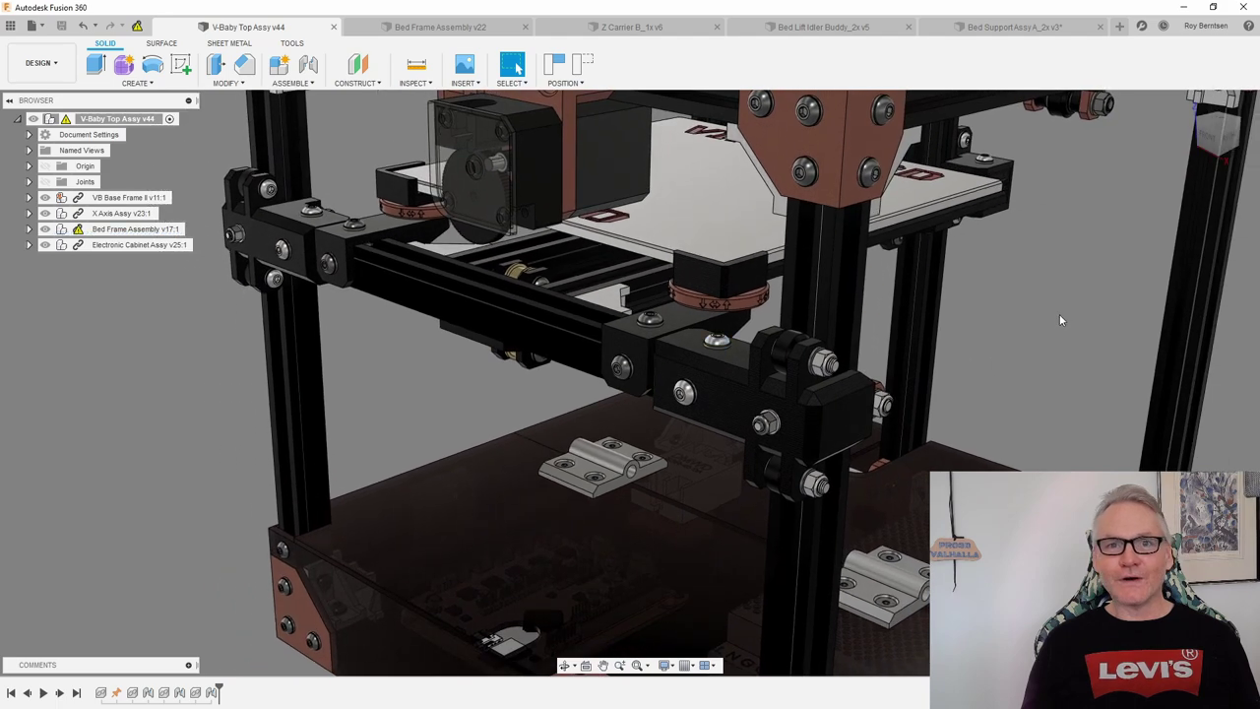
key("F6")
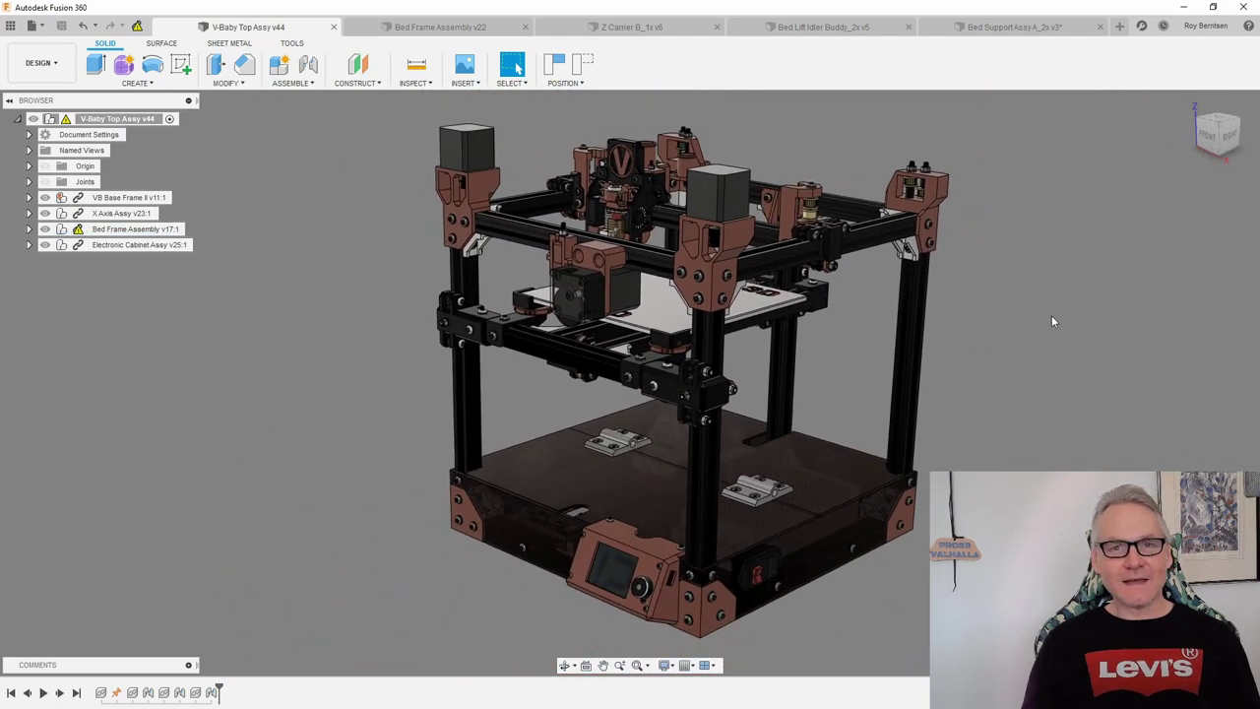